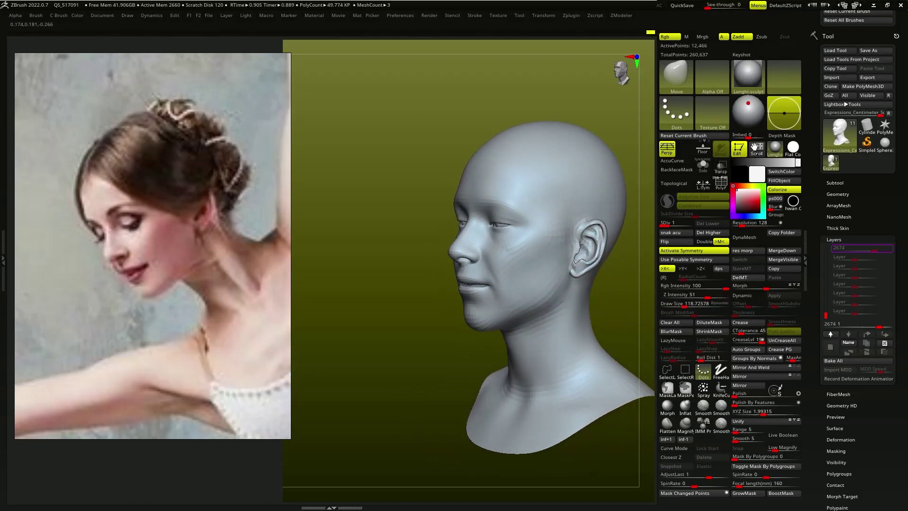
# Step: Enlarge the brush and sculpt the eyelids down to closed, checking the head from side and front
pyautogui.press('s')
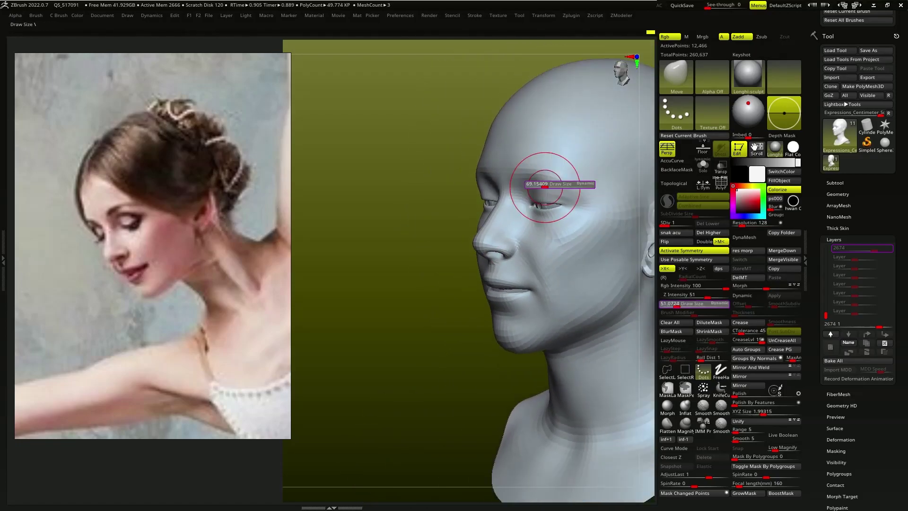
pyautogui.moveTo(545, 187); pyautogui.dragTo(536, 245, button='right')
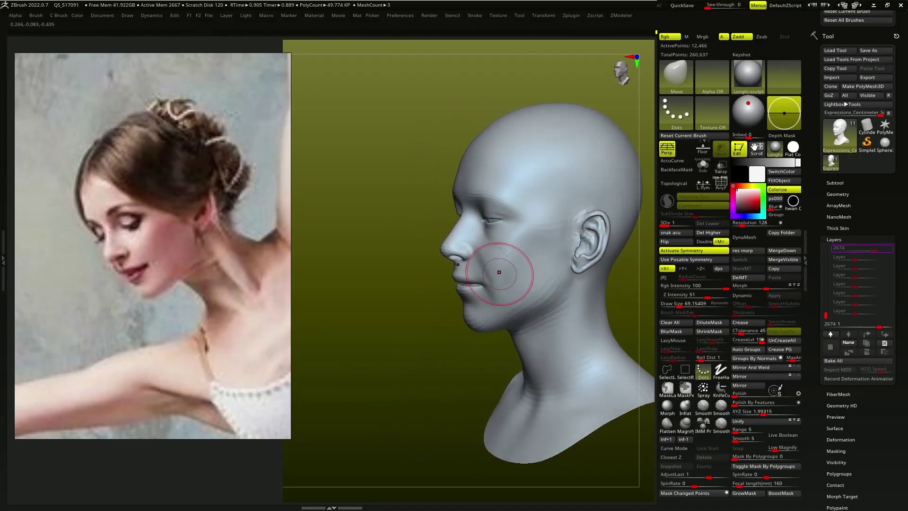
pyautogui.moveTo(460, 297)
pyautogui.mouseDown(button='right')
pyautogui.moveTo(511, 304)
pyautogui.moveTo(454, 290)
pyautogui.moveTo(467, 247)
pyautogui.moveTo(455, 281)
pyautogui.moveTo(486, 280)
pyautogui.moveTo(523, 239)
pyautogui.mouseUp(button='right')
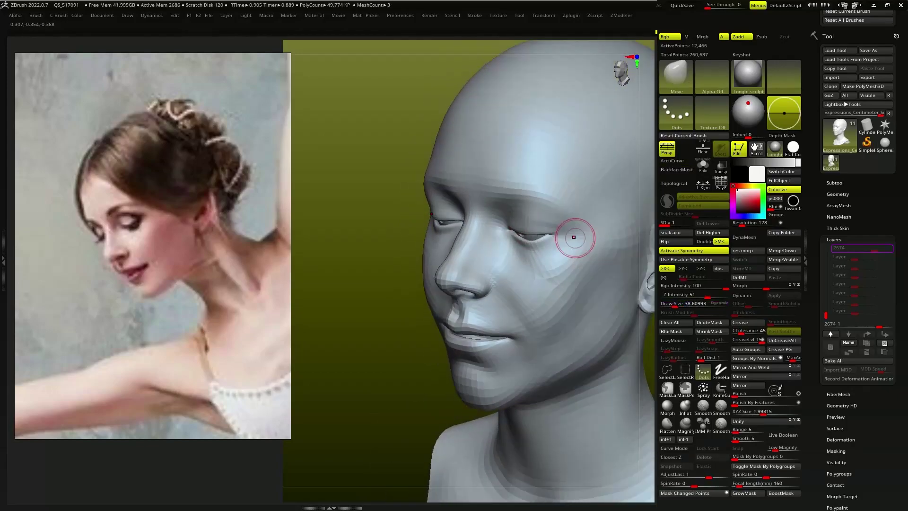
pyautogui.moveTo(568, 216); pyautogui.dragTo(531, 288, button='right')
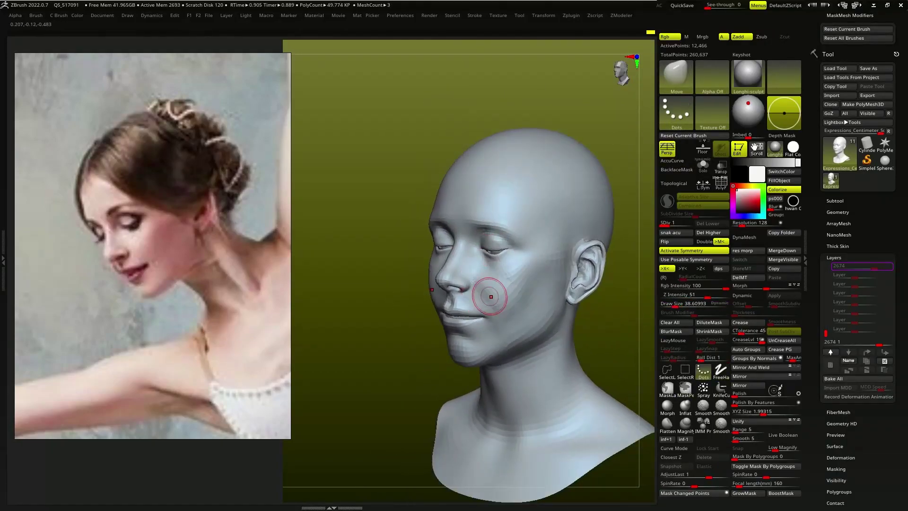
pyautogui.moveTo(450, 338); pyautogui.dragTo(482, 312, button='right')
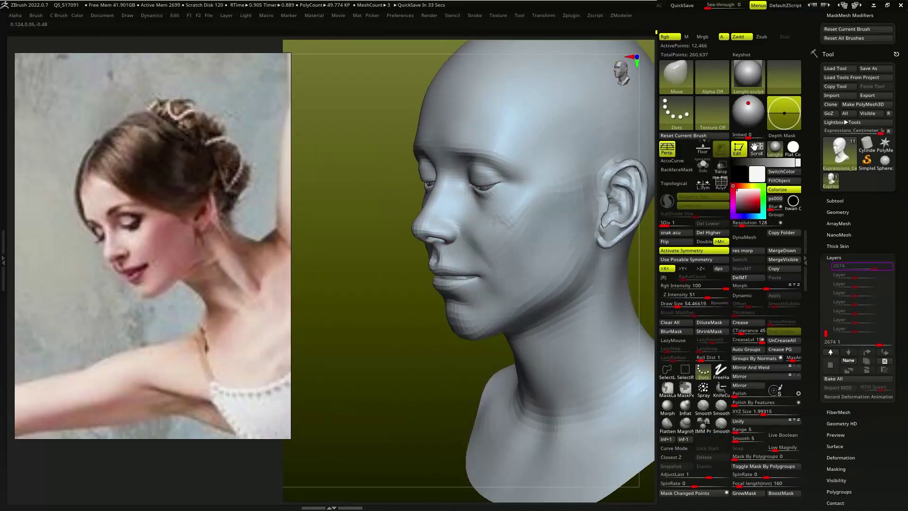
pyautogui.moveTo(473, 284)
pyautogui.mouseDown(button='right')
pyautogui.moveTo(446, 274)
pyautogui.moveTo(462, 284)
pyautogui.moveTo(503, 281)
pyautogui.moveTo(426, 265)
pyautogui.moveTo(494, 294)
pyautogui.moveTo(445, 293)
pyautogui.moveTo(462, 269)
pyautogui.moveTo(416, 274)
pyautogui.moveTo(518, 269)
pyautogui.moveTo(472, 287)
pyautogui.moveTo(503, 323)
pyautogui.mouseUp(button='right')
# Step: Select the Expressions_Centimeter subtool and switch to the Move brush
pyautogui.press('w')
pyautogui.keyDown('alt'); pyautogui.click(468, 274); pyautogui.keyUp('alt')
pyautogui.press('q')
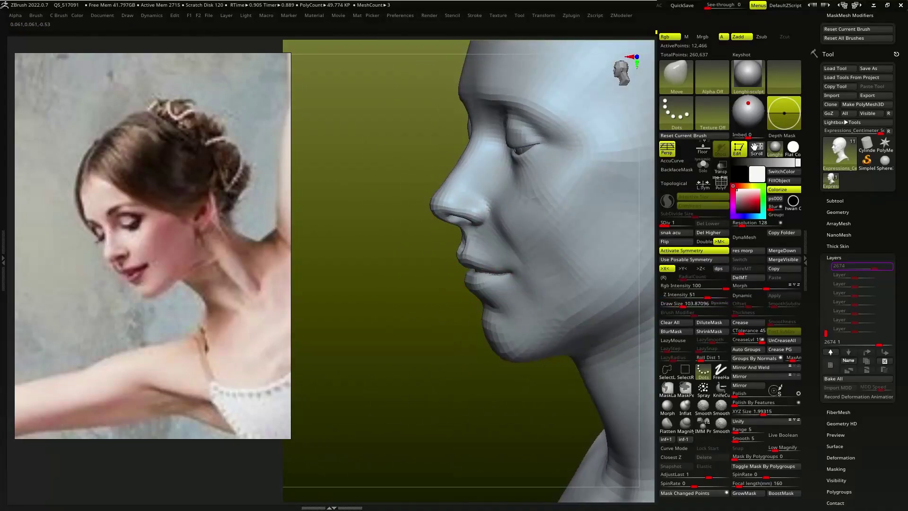
# Step: Push the cheeks, jaw and mouth into a softer face with a gentle smile
pyautogui.moveTo(472, 264); pyautogui.dragTo(506, 252, button='right')
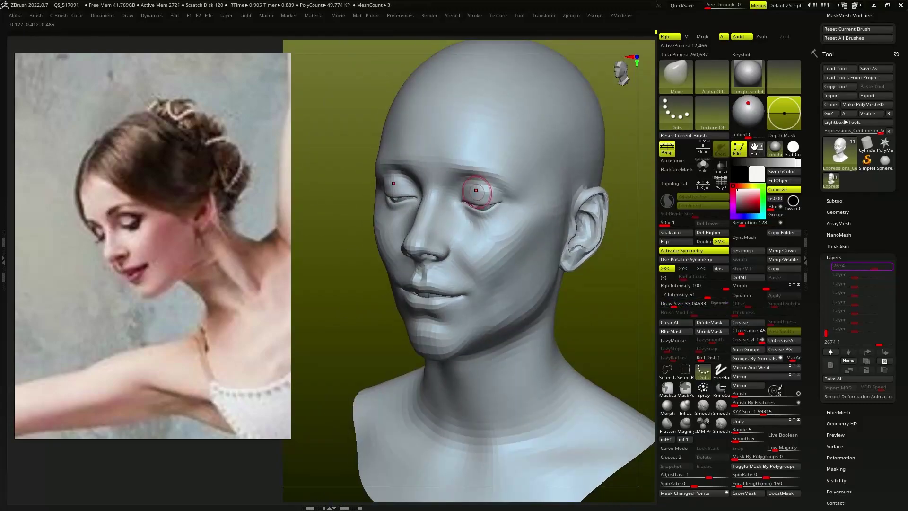
pyautogui.moveTo(476, 190); pyautogui.dragTo(448, 175, button='right')
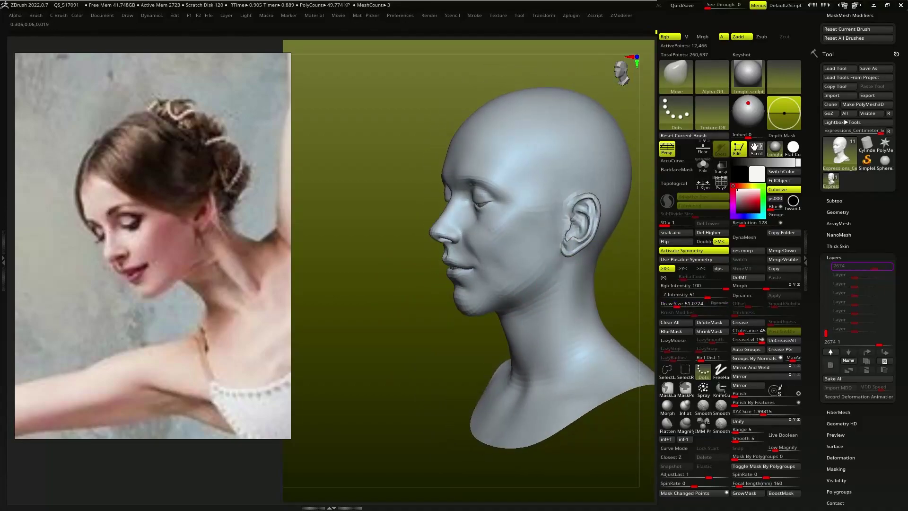
pyautogui.moveTo(470, 240); pyautogui.dragTo(450, 211, button='right')
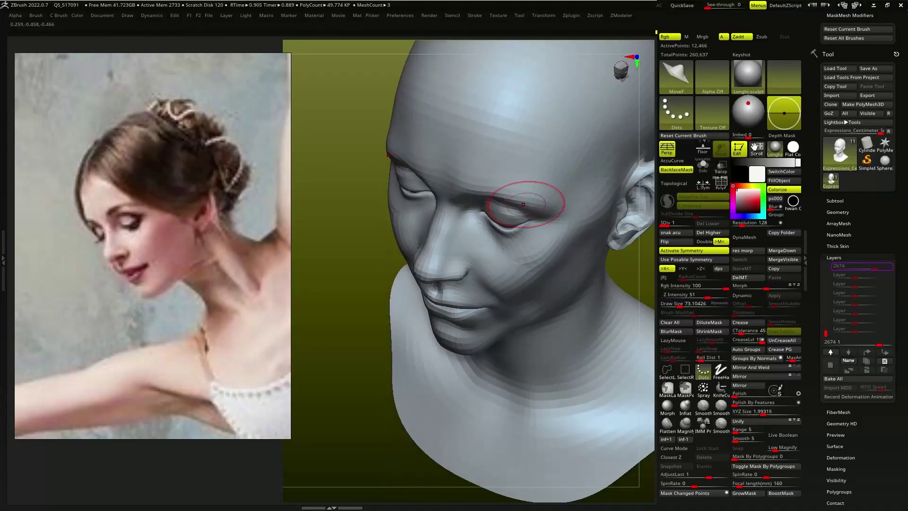
pyautogui.moveTo(537, 241)
pyautogui.mouseDown(button='right')
pyautogui.moveTo(450, 282)
pyautogui.moveTo(462, 290)
pyautogui.moveTo(446, 273)
pyautogui.moveTo(468, 246)
pyautogui.moveTo(473, 264)
pyautogui.moveTo(507, 243)
pyautogui.moveTo(498, 253)
pyautogui.moveTo(508, 301)
pyautogui.mouseUp(button='right')
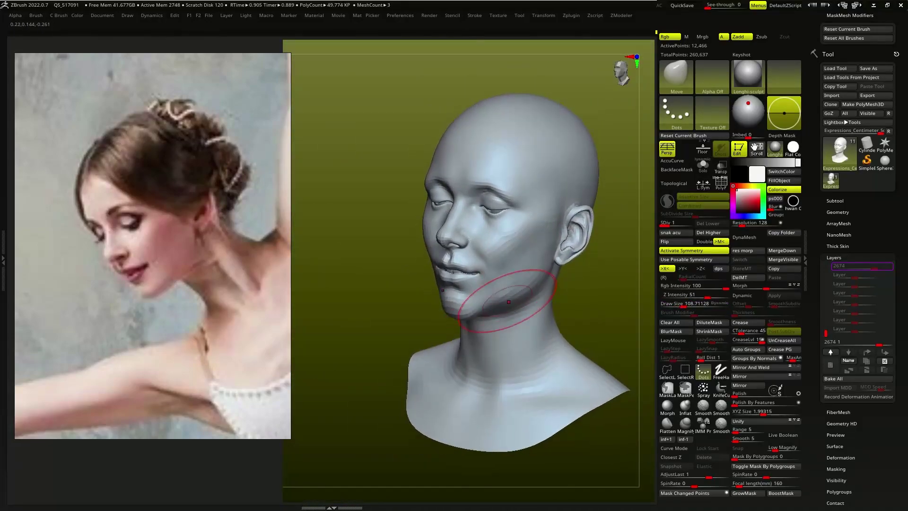
pyautogui.moveTo(501, 265)
pyautogui.mouseDown(button='right')
pyautogui.moveTo(479, 253)
pyautogui.moveTo(453, 274)
pyautogui.moveTo(446, 298)
pyautogui.moveTo(506, 279)
pyautogui.moveTo(522, 293)
pyautogui.moveTo(486, 259)
pyautogui.moveTo(415, 259)
pyautogui.moveTo(512, 219)
pyautogui.moveTo(503, 220)
pyautogui.mouseUp(button='right')
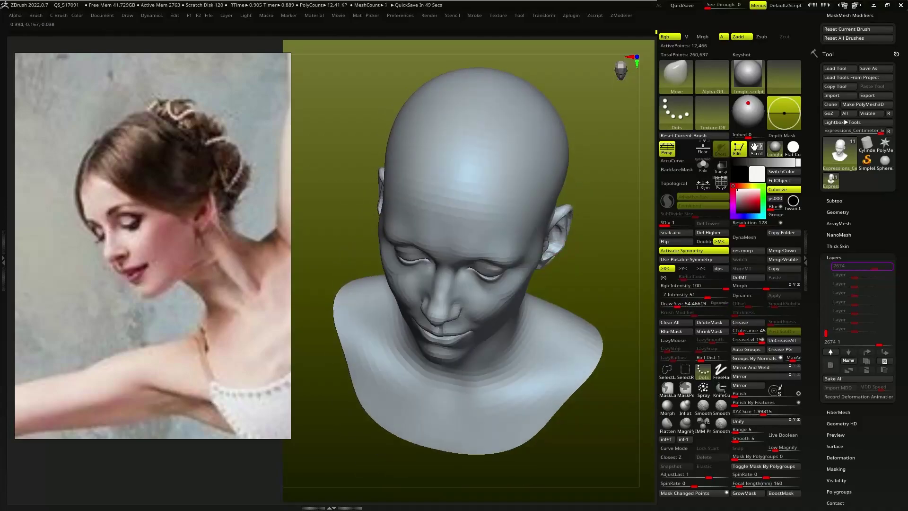
pyautogui.moveTo(520, 208); pyautogui.dragTo(492, 213, button='right')
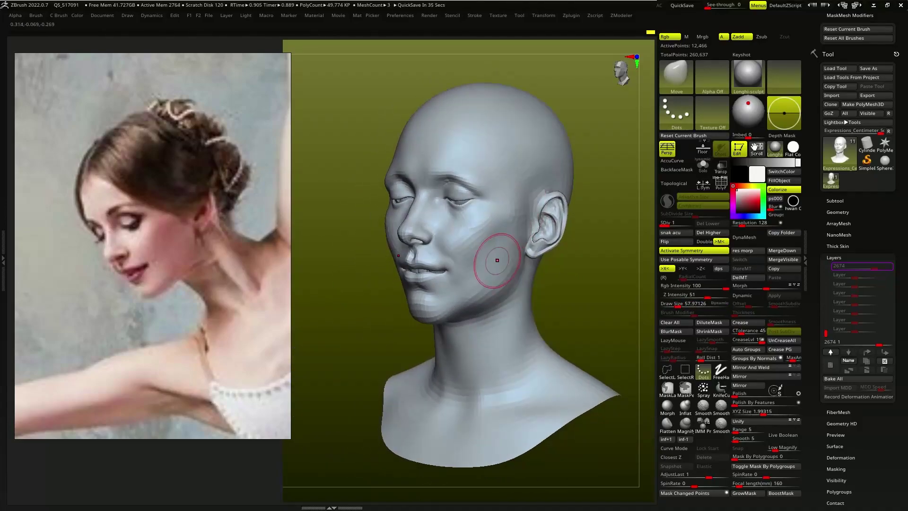
pyautogui.moveTo(496, 260)
pyautogui.mouseDown(button='right')
pyautogui.moveTo(374, 283)
pyautogui.moveTo(435, 204)
pyautogui.moveTo(426, 218)
pyautogui.moveTo(385, 203)
pyautogui.moveTo(399, 178)
pyautogui.moveTo(358, 275)
pyautogui.moveTo(397, 246)
pyautogui.moveTo(424, 242)
pyautogui.mouseUp(button='right')
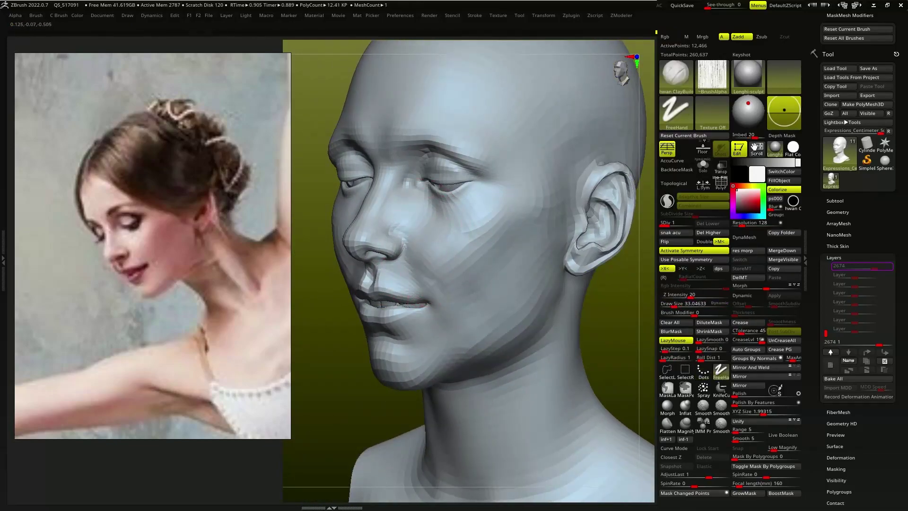
# Step: Step up to SDiv 3 and smooth the face into a serene closed-eye expression
pyautogui.moveTo(416, 293)
pyautogui.mouseDown(button='right')
pyautogui.moveTo(411, 308)
pyautogui.moveTo(435, 302)
pyautogui.moveTo(384, 318)
pyautogui.mouseUp(button='right')
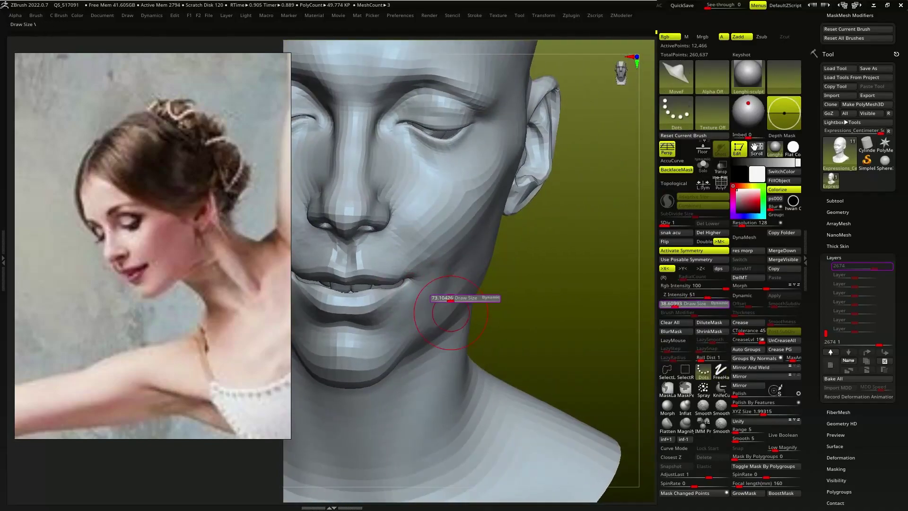
pyautogui.moveTo(450, 312)
pyautogui.keyDown('alt'); pyautogui.mouseDown(button='right')
pyautogui.moveTo(454, 279)
pyautogui.moveTo(416, 255)
pyautogui.moveTo(462, 271)
pyautogui.mouseUp(button='right'); pyautogui.keyUp('alt')
pyautogui.moveTo(446, 323)
pyautogui.mouseDown(button='right')
pyautogui.moveTo(416, 325)
pyautogui.moveTo(425, 304)
pyautogui.moveTo(488, 294)
pyautogui.moveTo(468, 282)
pyautogui.moveTo(479, 223)
pyautogui.moveTo(523, 209)
pyautogui.moveTo(399, 197)
pyautogui.mouseUp(button='right')
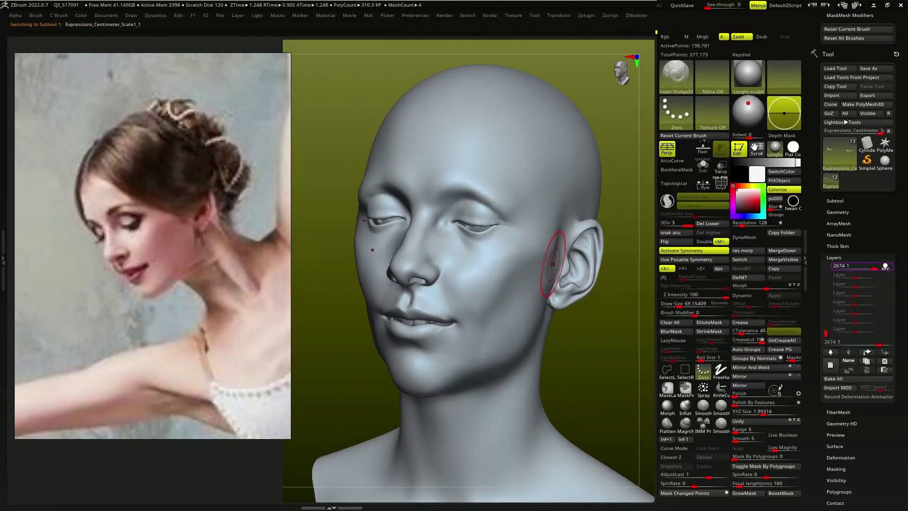
# Step: Use File > Save As to save an incremented version of the project in ZProjects
pyautogui.click(219, 15)
pyautogui.click(284, 31)
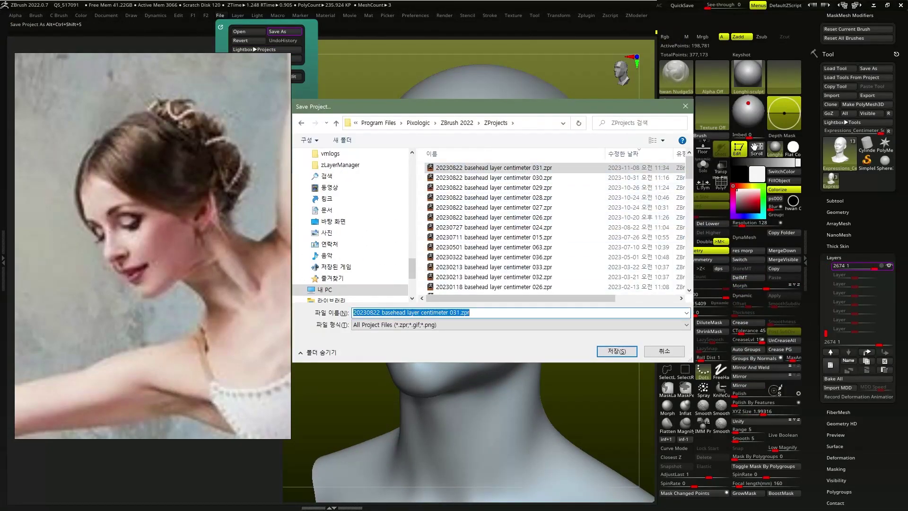
pyautogui.press('Return')
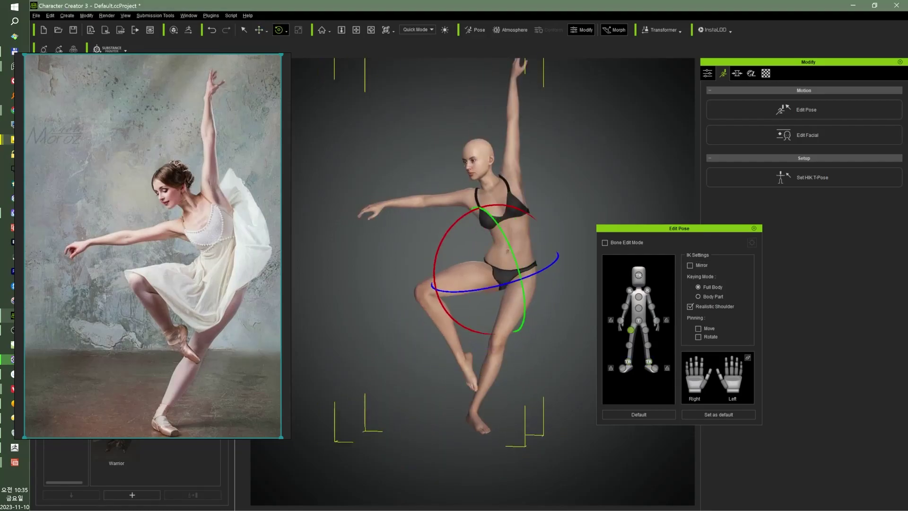
# Step: Move and rotate the foot, raised hand, outstretched left hand and hip effectors to match the reference
pyautogui.press('e')
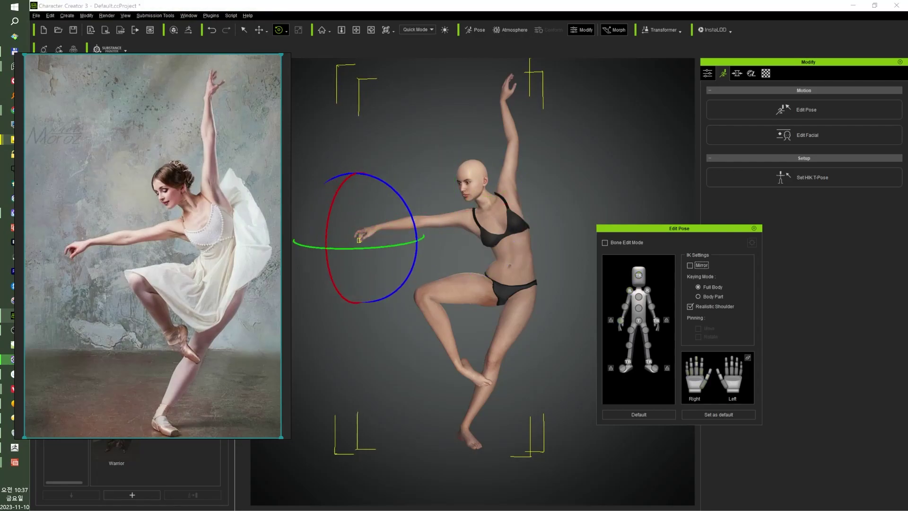
pyautogui.click(514, 84)
pyautogui.press('e')
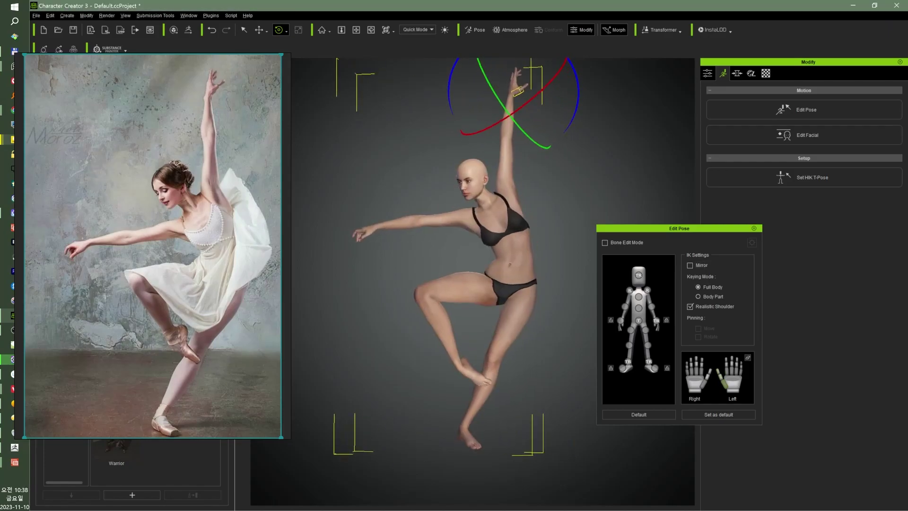
pyautogui.press('w')
pyautogui.press('e')
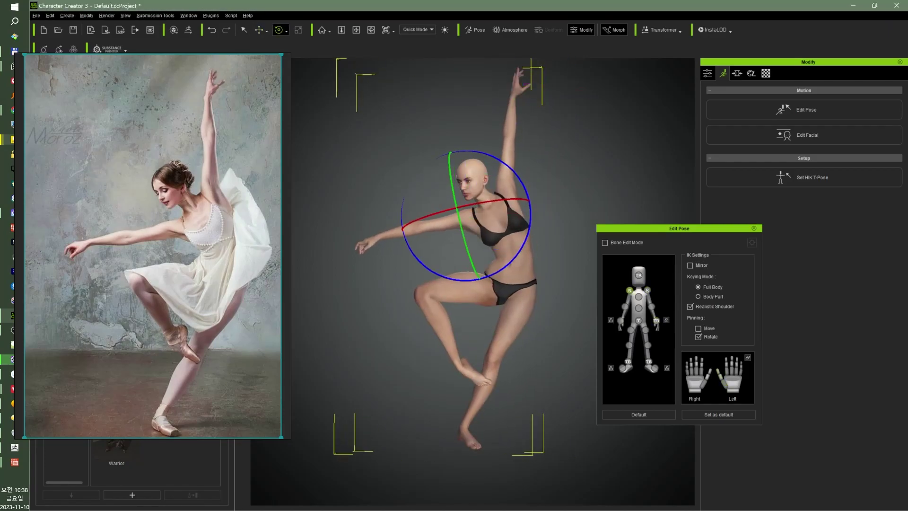
pyautogui.click(364, 241)
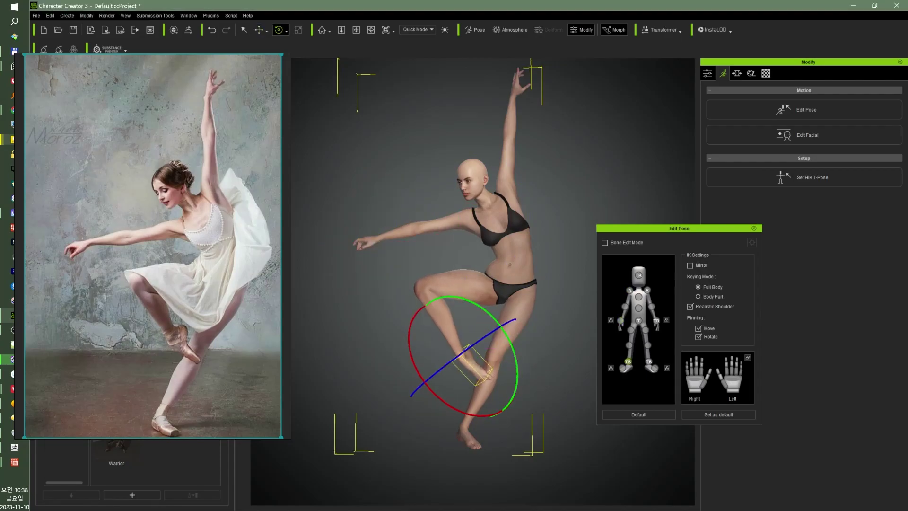
pyautogui.press('e')
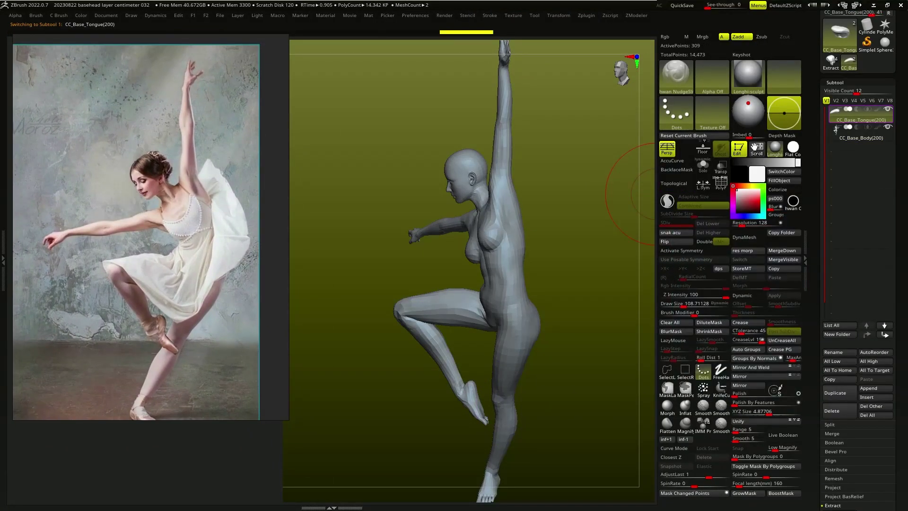
# Step: Isolate the forearms, then frame and inspect the whole figure
pyautogui.keyDown('ctrl'); pyautogui.keyDown('shift'); pyautogui.click(557, 162); pyautogui.keyUp('shift'); pyautogui.keyUp('ctrl')
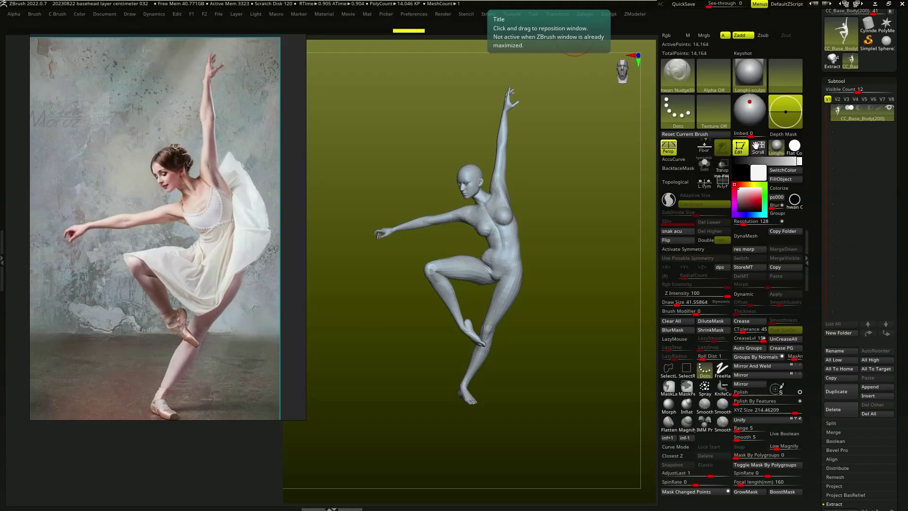
pyautogui.keyDown('alt'); pyautogui.moveTo(574, 47); pyautogui.dragTo(598, 328); pyautogui.keyUp('alt')
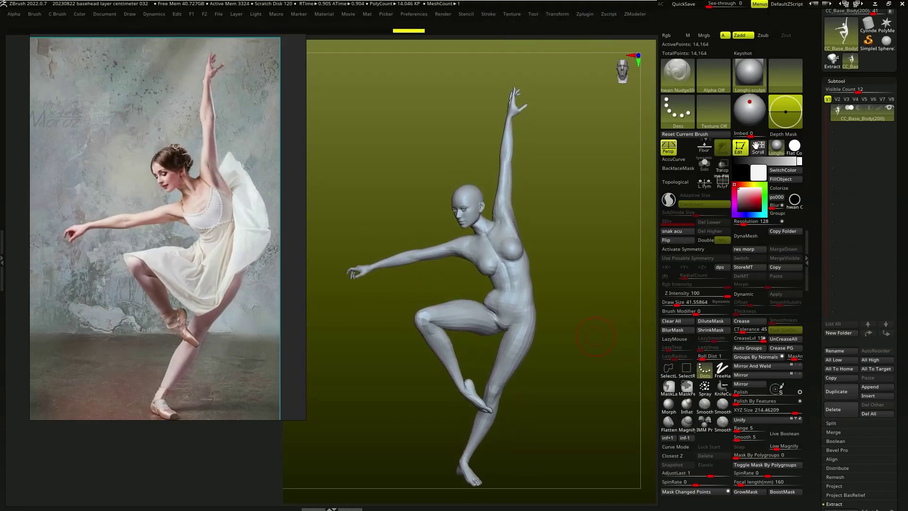
pyautogui.moveTo(524, 246)
pyautogui.keyDown('ctrl'); pyautogui.mouseDown(button='right')
pyautogui.moveTo(453, 223)
pyautogui.moveTo(500, 277)
pyautogui.moveTo(536, 213)
pyautogui.moveTo(417, 256)
pyautogui.mouseUp(button='right'); pyautogui.keyUp('ctrl')
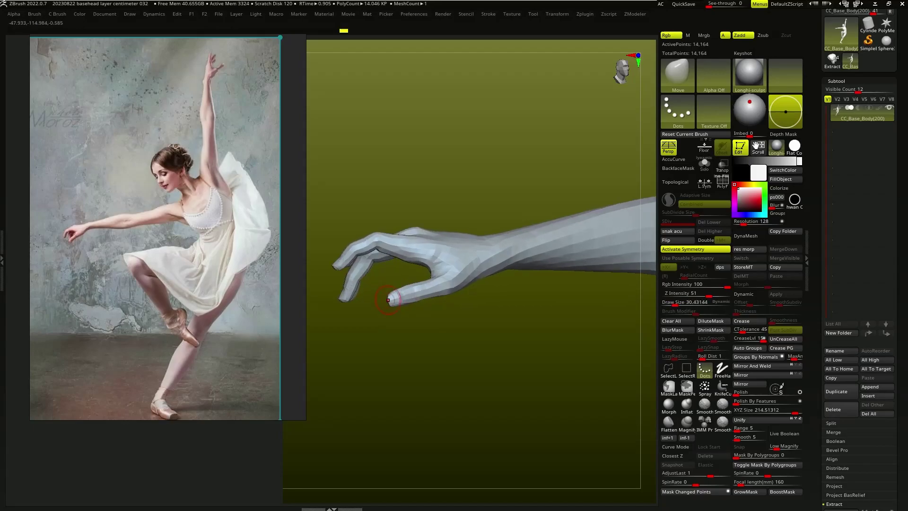
pyautogui.moveTo(388, 299)
pyautogui.mouseDown(button='right')
pyautogui.moveTo(439, 222)
pyautogui.moveTo(482, 219)
pyautogui.mouseUp(button='right')
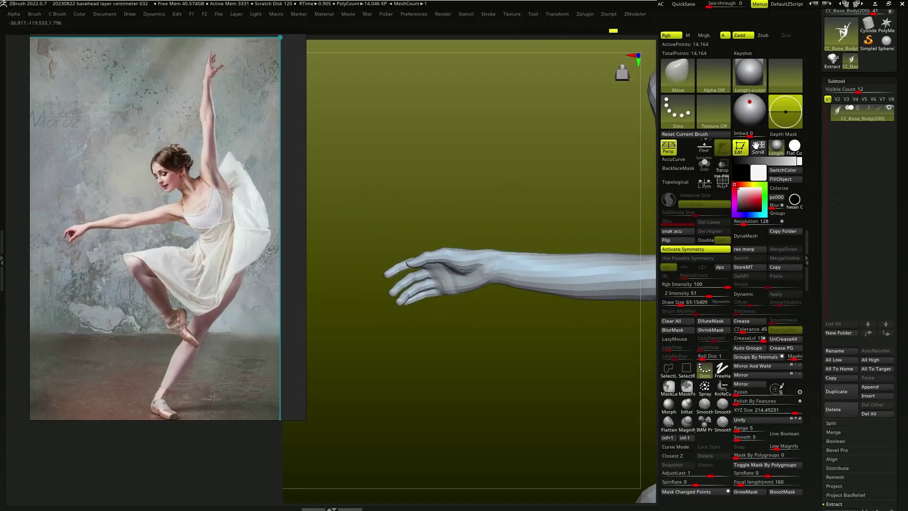
pyautogui.moveTo(481, 219)
pyautogui.mouseDown(button='right')
pyautogui.moveTo(531, 237)
pyautogui.moveTo(480, 239)
pyautogui.moveTo(520, 181)
pyautogui.moveTo(474, 189)
pyautogui.moveTo(478, 304)
pyautogui.moveTo(511, 265)
pyautogui.mouseUp(button='right')
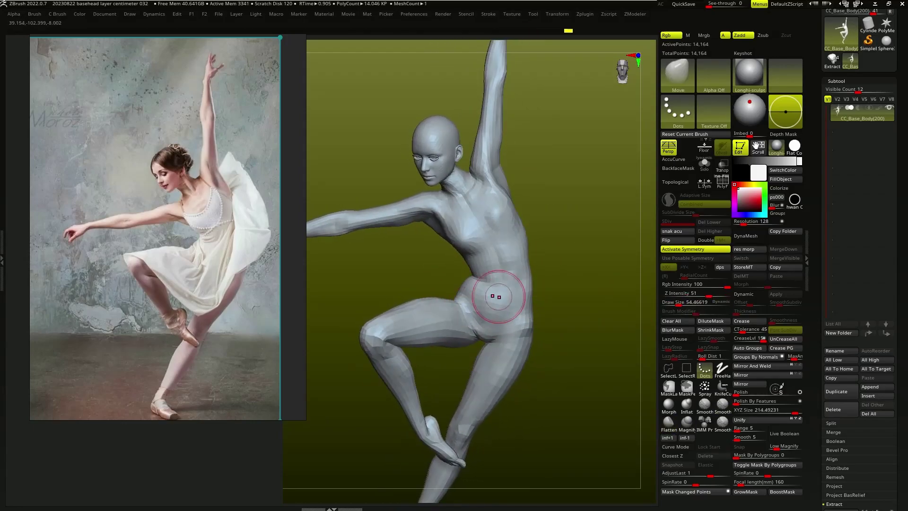
# Step: With the Move brush at Draw Size about 25, reshape the legs, foot and hips
pyautogui.press('b')
pyautogui.press('m')
pyautogui.press('v')
pyautogui.moveTo(474, 304)
pyautogui.mouseDown(button='right')
pyautogui.moveTo(385, 324)
pyautogui.moveTo(357, 304)
pyautogui.moveTo(361, 264)
pyautogui.moveTo(416, 263)
pyautogui.moveTo(402, 320)
pyautogui.mouseUp(button='right')
pyautogui.press('s')
pyautogui.moveTo(403, 320); pyautogui.dragTo(397, 321)
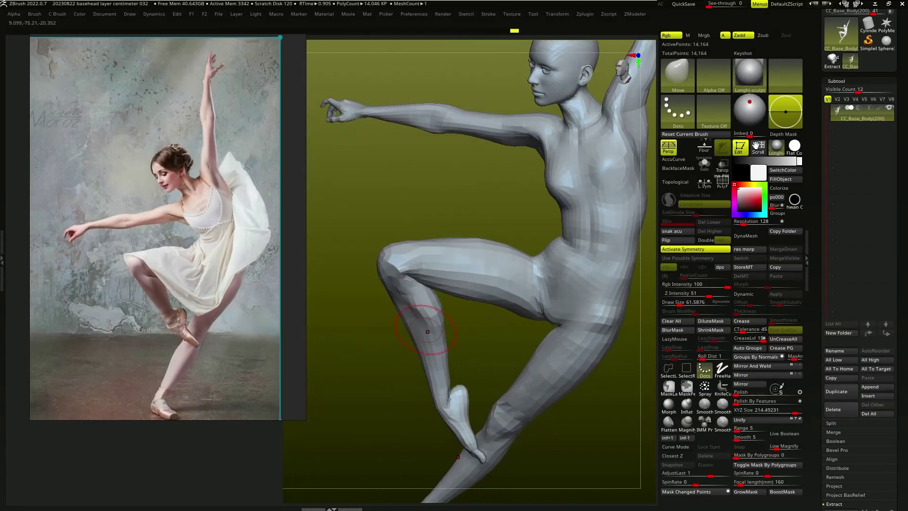
pyautogui.moveTo(397, 320)
pyautogui.mouseDown(button='right')
pyautogui.moveTo(415, 284)
pyautogui.moveTo(370, 280)
pyautogui.moveTo(407, 303)
pyautogui.moveTo(412, 248)
pyautogui.moveTo(470, 239)
pyautogui.moveTo(507, 254)
pyautogui.moveTo(442, 309)
pyautogui.moveTo(405, 319)
pyautogui.moveTo(381, 364)
pyautogui.moveTo(374, 331)
pyautogui.moveTo(415, 308)
pyautogui.moveTo(496, 202)
pyautogui.moveTo(483, 239)
pyautogui.moveTo(415, 254)
pyautogui.moveTo(393, 298)
pyautogui.mouseUp(button='right')
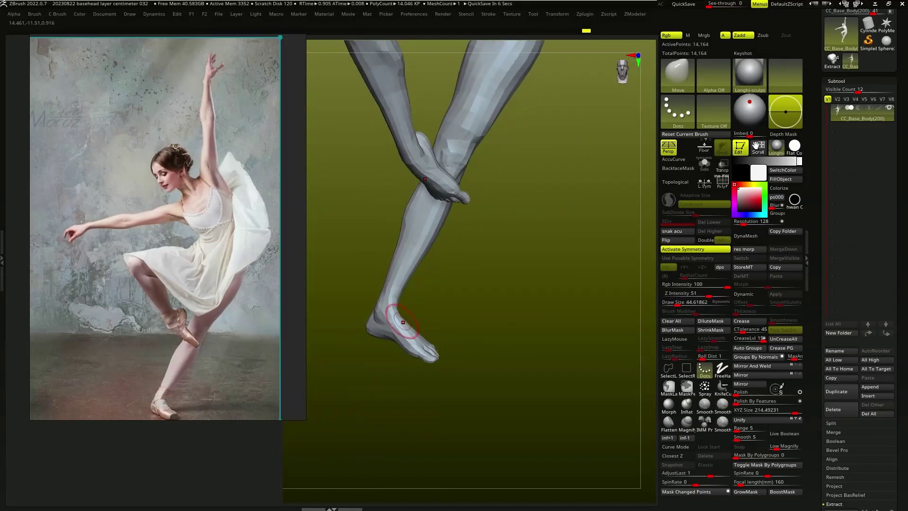
pyautogui.moveTo(446, 305)
pyautogui.mouseDown(button='right')
pyautogui.moveTo(395, 303)
pyautogui.moveTo(371, 345)
pyautogui.moveTo(416, 316)
pyautogui.moveTo(364, 283)
pyautogui.moveTo(395, 314)
pyautogui.moveTo(523, 263)
pyautogui.moveTo(533, 208)
pyautogui.moveTo(520, 236)
pyautogui.moveTo(506, 190)
pyautogui.moveTo(468, 222)
pyautogui.moveTo(520, 236)
pyautogui.moveTo(364, 324)
pyautogui.moveTo(370, 261)
pyautogui.moveTo(515, 249)
pyautogui.moveTo(543, 260)
pyautogui.moveTo(476, 245)
pyautogui.moveTo(439, 208)
pyautogui.moveTo(432, 243)
pyautogui.moveTo(458, 218)
pyautogui.mouseUp(button='right')
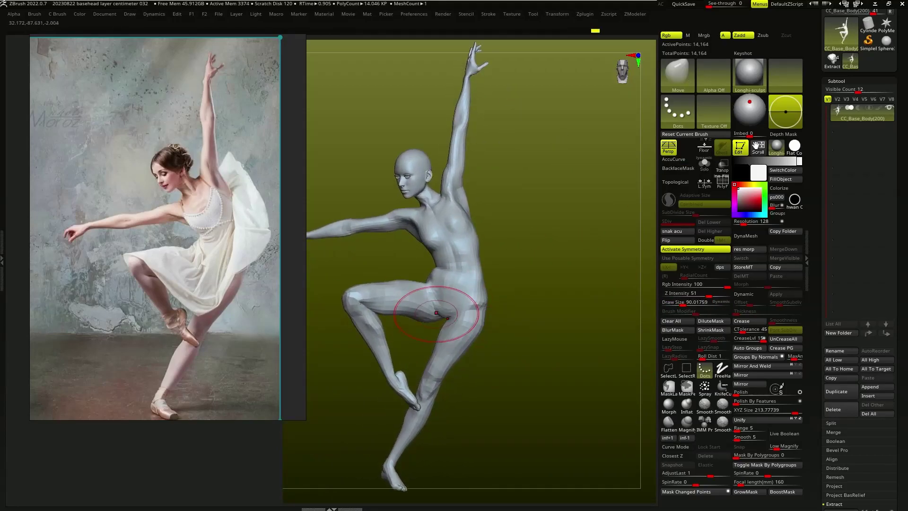
# Step: Mask everything except the raised leg after reviewing the torso and knee
pyautogui.moveTo(388, 309)
pyautogui.mouseDown(button='right')
pyautogui.moveTo(360, 314)
pyautogui.moveTo(365, 301)
pyautogui.moveTo(361, 314)
pyautogui.moveTo(387, 330)
pyautogui.moveTo(424, 304)
pyautogui.moveTo(406, 297)
pyautogui.moveTo(510, 272)
pyautogui.moveTo(510, 255)
pyautogui.mouseUp(button='right')
pyautogui.moveTo(533, 214)
pyautogui.mouseDown(button='right')
pyautogui.moveTo(521, 284)
pyautogui.moveTo(484, 294)
pyautogui.mouseUp(button='right')
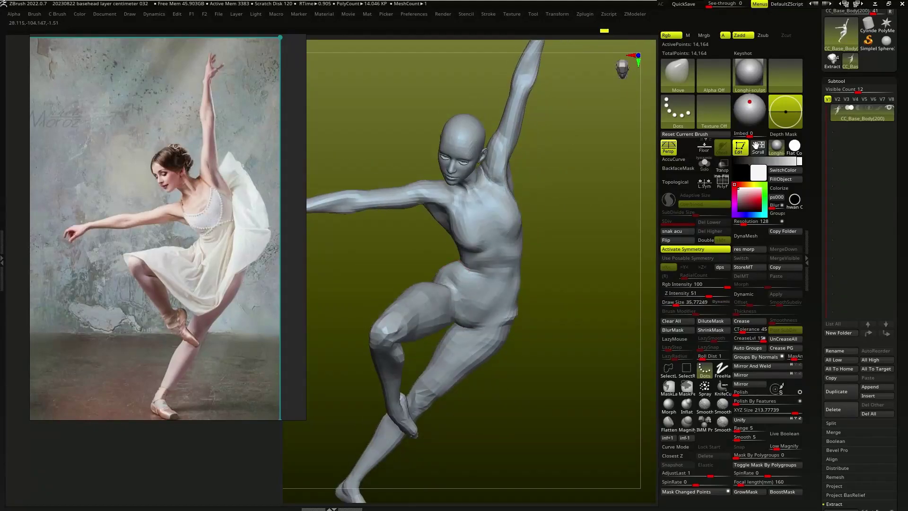
pyautogui.moveTo(367, 307)
pyautogui.mouseDown(button='right')
pyautogui.moveTo(374, 233)
pyautogui.moveTo(634, 267)
pyautogui.mouseUp(button='right')
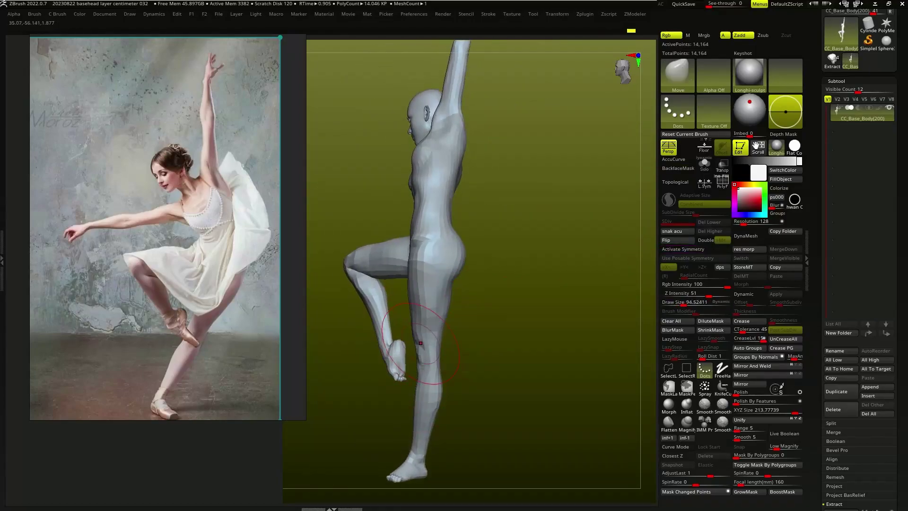
pyautogui.hotkey('ctrl', 'z')
pyautogui.press('q')
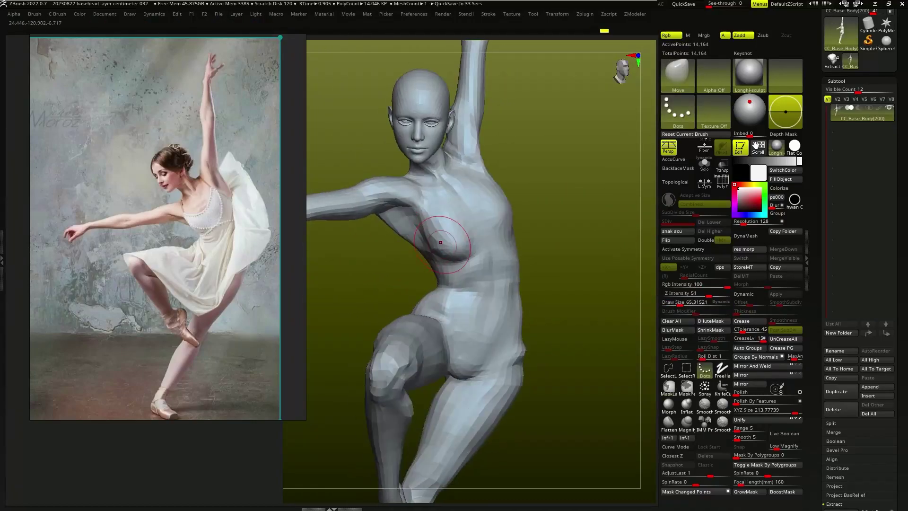
# Step: Refine the torso, bent leg and pointed foot with a resized Move brush
pyautogui.moveTo(440, 242)
pyautogui.mouseDown(button='right')
pyautogui.moveTo(399, 233)
pyautogui.moveTo(359, 265)
pyautogui.mouseUp(button='right')
pyautogui.press('s')
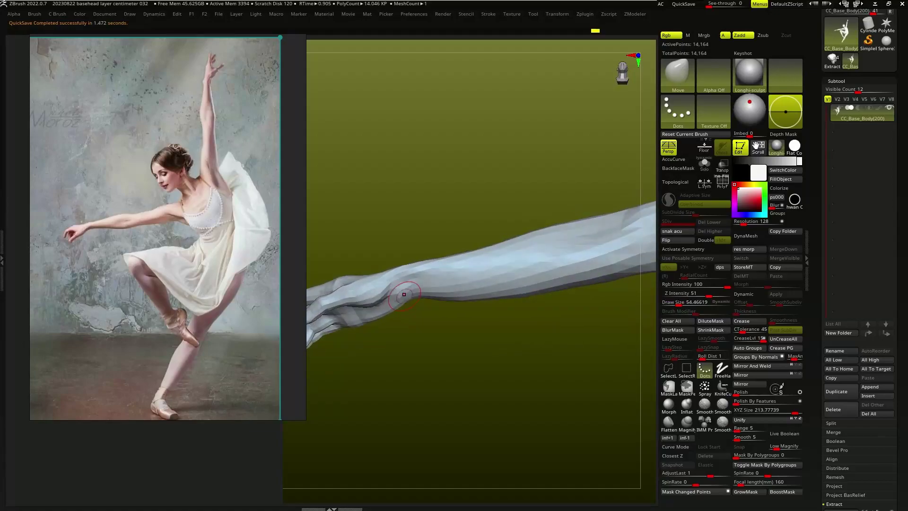
pyautogui.moveTo(404, 294)
pyautogui.mouseDown(button='right')
pyautogui.moveTo(517, 280)
pyautogui.moveTo(448, 221)
pyautogui.moveTo(468, 237)
pyautogui.mouseUp(button='right')
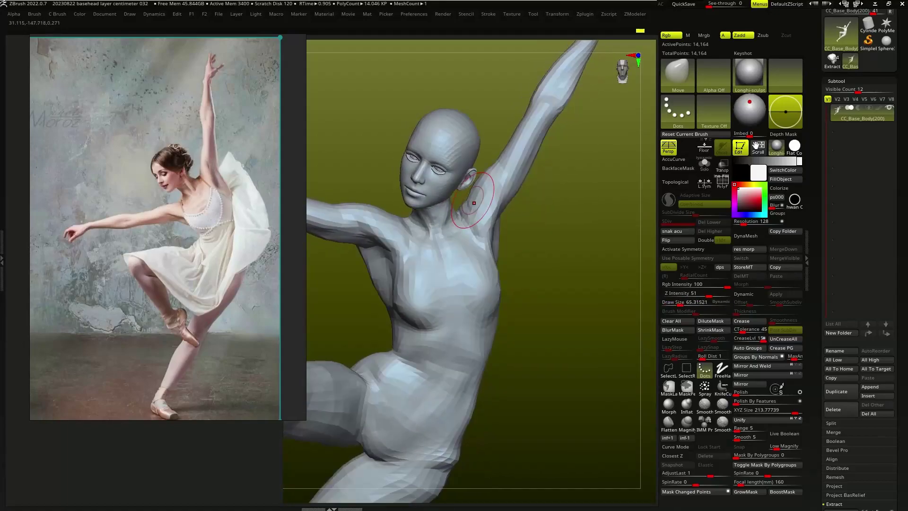
pyautogui.moveTo(474, 203)
pyautogui.mouseDown(button='right')
pyautogui.moveTo(458, 310)
pyautogui.moveTo(421, 326)
pyautogui.moveTo(375, 377)
pyautogui.moveTo(399, 218)
pyautogui.mouseUp(button='right')
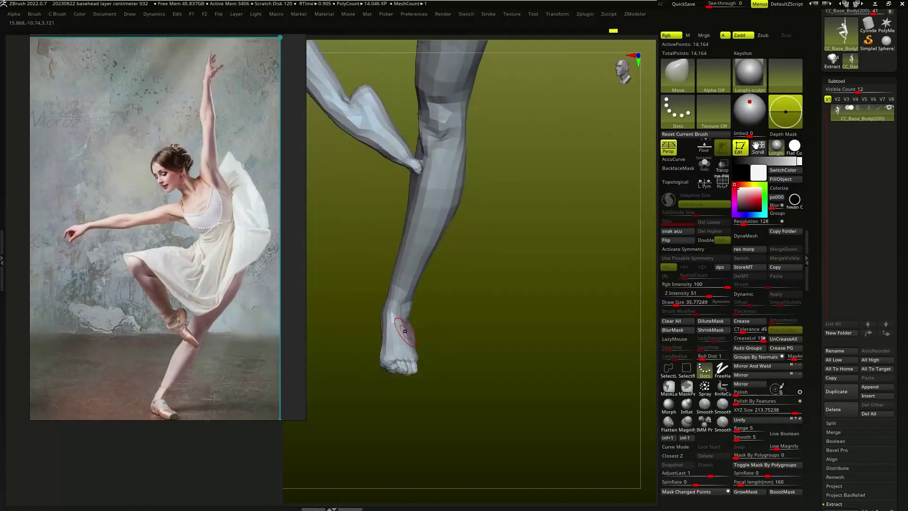
pyautogui.moveTo(405, 330)
pyautogui.mouseDown(button='right')
pyautogui.moveTo(470, 277)
pyautogui.moveTo(460, 304)
pyautogui.moveTo(511, 239)
pyautogui.moveTo(424, 330)
pyautogui.moveTo(416, 292)
pyautogui.mouseUp(button='right')
pyautogui.moveTo(413, 334)
pyautogui.mouseDown(button='right')
pyautogui.moveTo(382, 270)
pyautogui.moveTo(505, 317)
pyautogui.mouseUp(button='right')
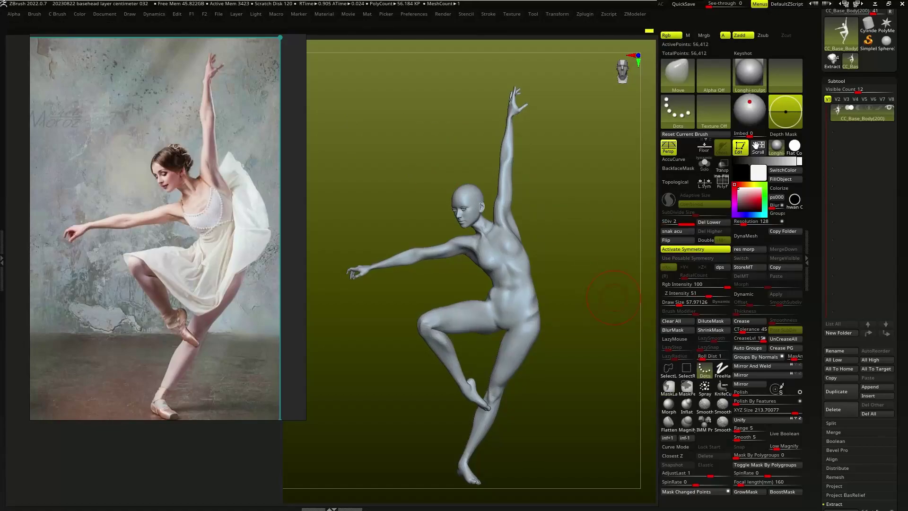
# Step: Switch to ClayBuildup at Draw Size about 73 and build up the chest and armpit
pyautogui.moveTo(613, 298)
pyautogui.mouseDown(button='right')
pyautogui.moveTo(582, 335)
pyautogui.moveTo(585, 273)
pyautogui.mouseUp(button='right')
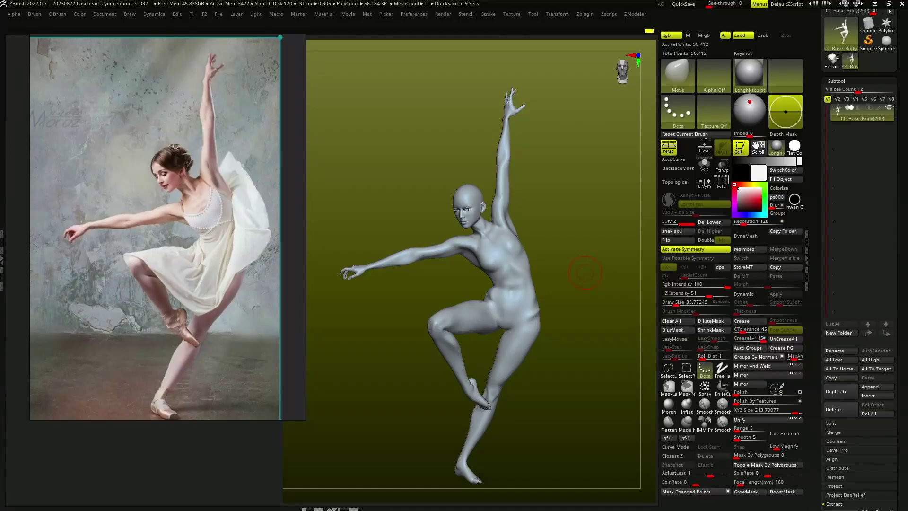
pyautogui.keyDown('ctrl'); pyautogui.moveTo(584, 273); pyautogui.dragTo(438, 260, button='right'); pyautogui.keyUp('ctrl')
pyautogui.press('b')
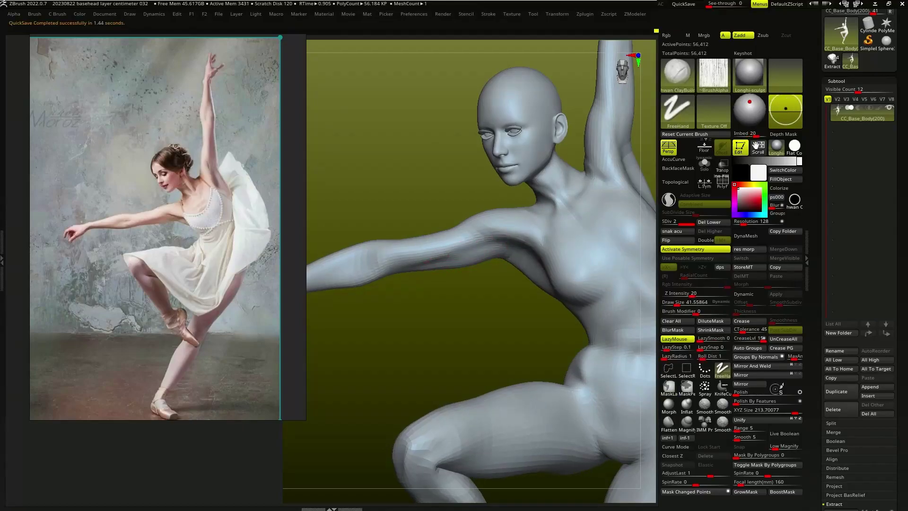
pyautogui.moveTo(527, 229)
pyautogui.mouseDown(button='right')
pyautogui.moveTo(511, 258)
pyautogui.moveTo(506, 243)
pyautogui.mouseUp(button='right')
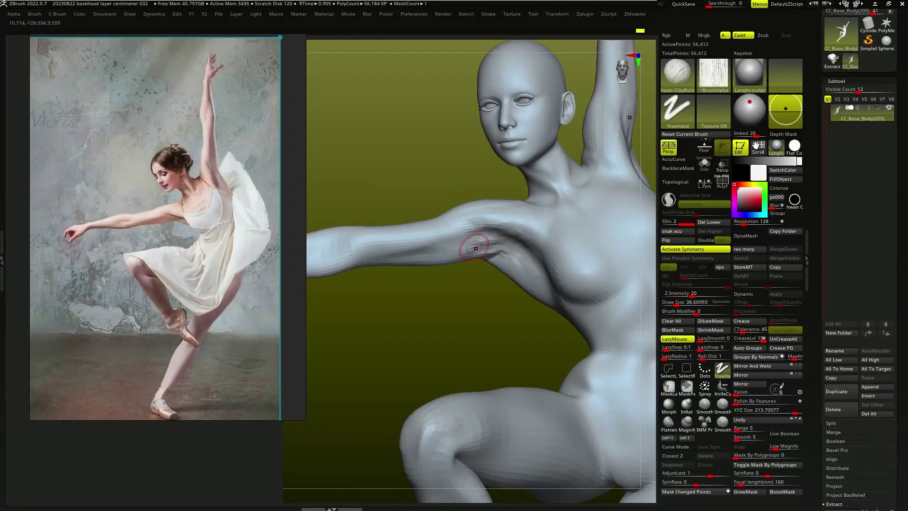
pyautogui.moveTo(479, 241); pyautogui.dragTo(514, 312, button='right')
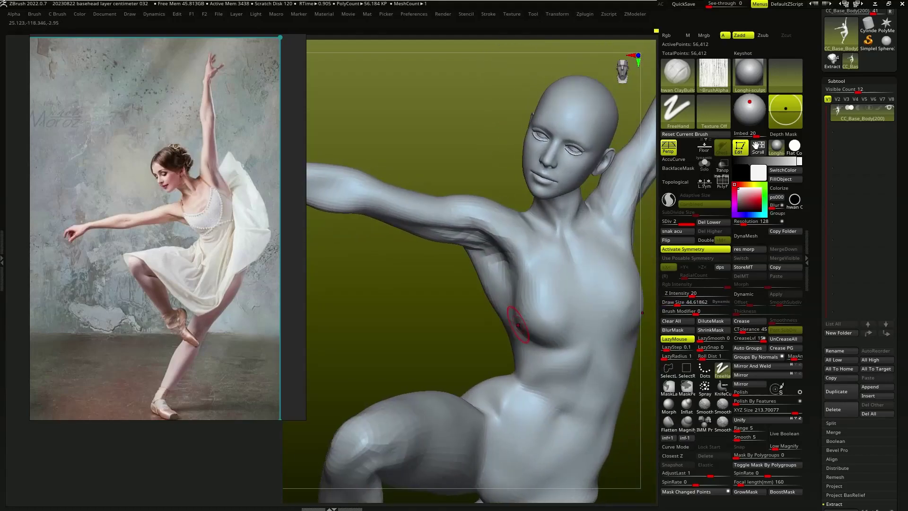
pyautogui.press('s')
pyautogui.moveTo(514, 312); pyautogui.dragTo(525, 312)
pyautogui.moveTo(516, 295)
pyautogui.mouseDown(button='right')
pyautogui.moveTo(575, 234)
pyautogui.moveTo(549, 237)
pyautogui.moveTo(563, 244)
pyautogui.moveTo(551, 238)
pyautogui.mouseUp(button='right')
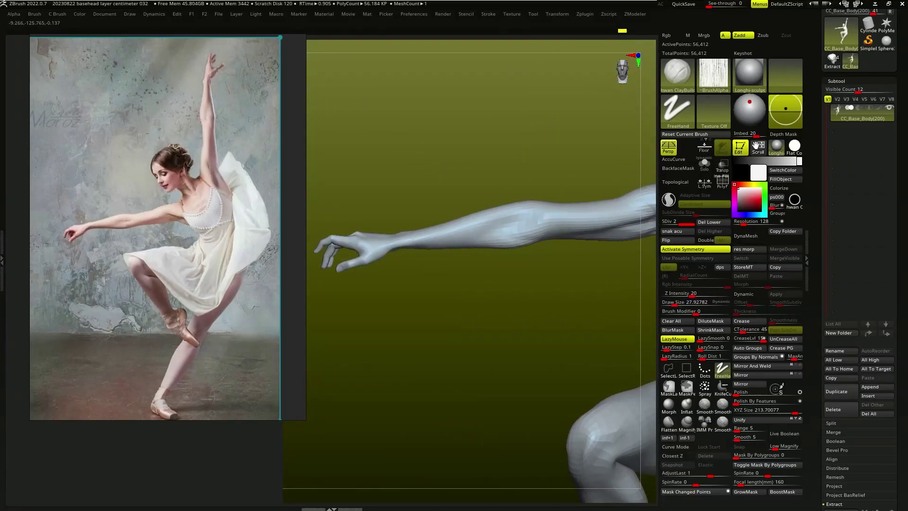
# Step: With a smaller ClayBuildup brush, define the outstretched hand's knuckles, wrist and forearm
pyautogui.press('s')
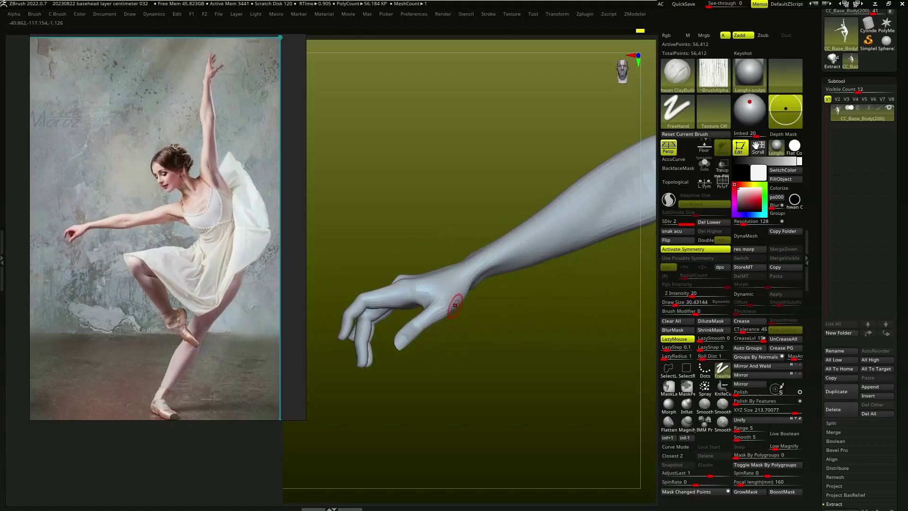
pyautogui.keyDown('alt'); pyautogui.moveTo(378, 303); pyautogui.dragTo(375, 304, button='right'); pyautogui.keyUp('alt')
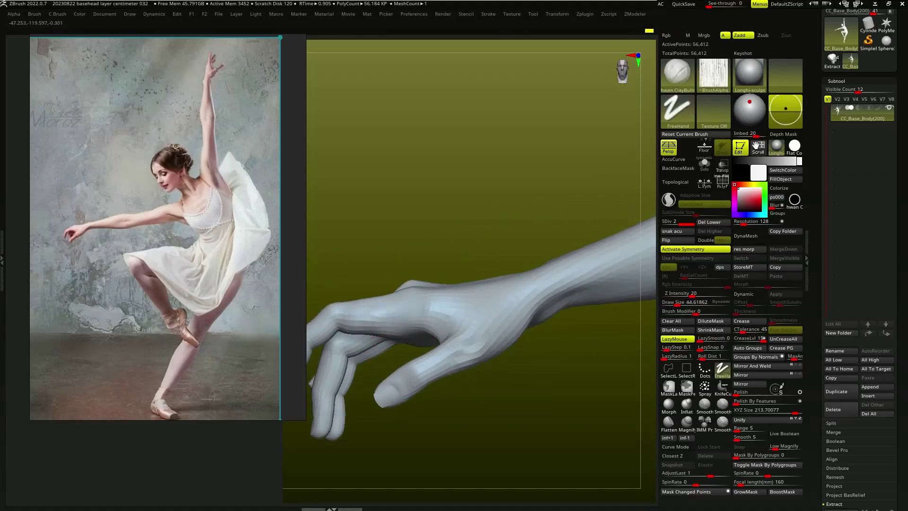
pyautogui.press('b')
pyautogui.press('c')
pyautogui.press('b')
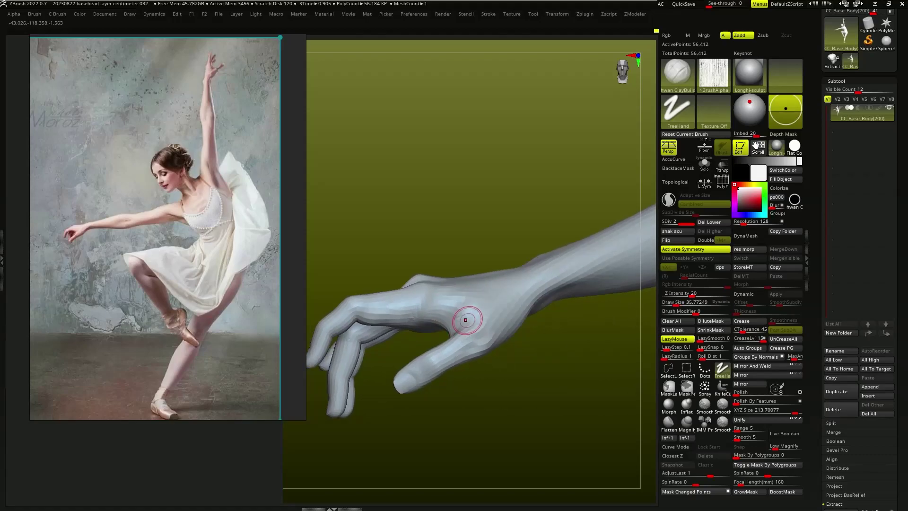
pyautogui.moveTo(469, 320)
pyautogui.mouseDown(button='right')
pyautogui.moveTo(521, 255)
pyautogui.moveTo(489, 286)
pyautogui.moveTo(509, 292)
pyautogui.mouseUp(button='right')
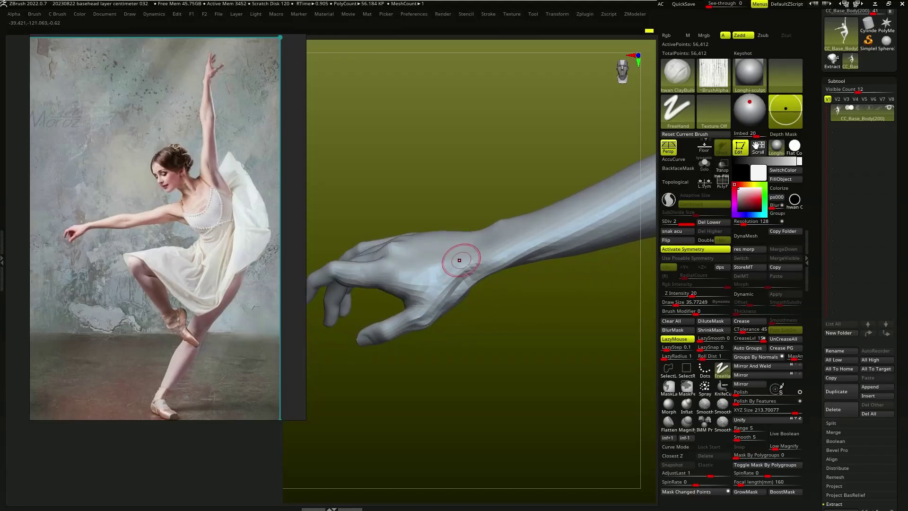
pyautogui.moveTo(494, 240)
pyautogui.mouseDown(button='right')
pyautogui.moveTo(460, 275)
pyautogui.moveTo(542, 230)
pyautogui.mouseUp(button='right')
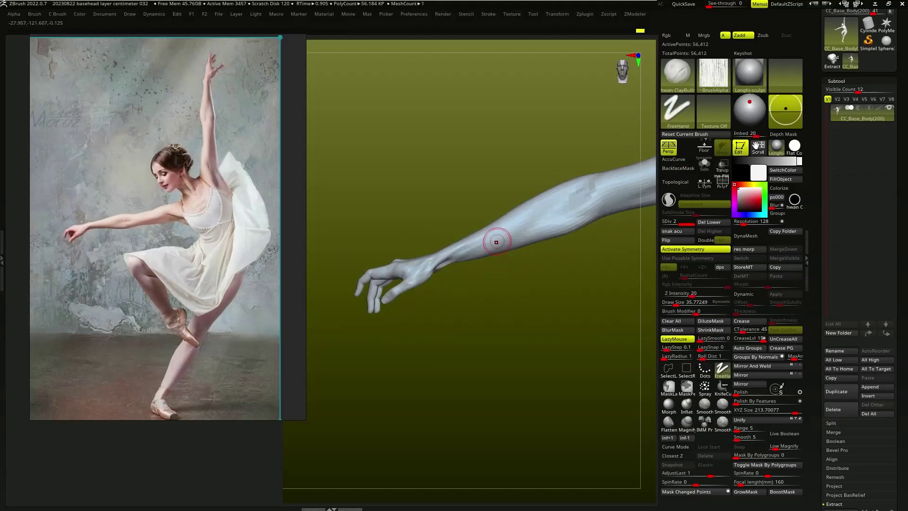
pyautogui.moveTo(508, 230); pyautogui.dragTo(521, 274, button='right')
pyautogui.press('s')
pyautogui.moveTo(520, 236)
pyautogui.mouseDown(button='right')
pyautogui.moveTo(403, 301)
pyautogui.moveTo(473, 260)
pyautogui.moveTo(487, 234)
pyautogui.moveTo(503, 286)
pyautogui.moveTo(463, 309)
pyautogui.moveTo(462, 269)
pyautogui.moveTo(470, 263)
pyautogui.moveTo(463, 300)
pyautogui.moveTo(466, 284)
pyautogui.moveTo(385, 325)
pyautogui.moveTo(414, 331)
pyautogui.moveTo(480, 320)
pyautogui.moveTo(508, 286)
pyautogui.moveTo(501, 267)
pyautogui.moveTo(527, 263)
pyautogui.moveTo(513, 200)
pyautogui.moveTo(428, 326)
pyautogui.moveTo(426, 352)
pyautogui.moveTo(456, 320)
pyautogui.moveTo(466, 344)
pyautogui.moveTo(451, 343)
pyautogui.moveTo(435, 297)
pyautogui.moveTo(499, 312)
pyautogui.moveTo(405, 320)
pyautogui.moveTo(434, 274)
pyautogui.moveTo(425, 265)
pyautogui.mouseUp(button='right')
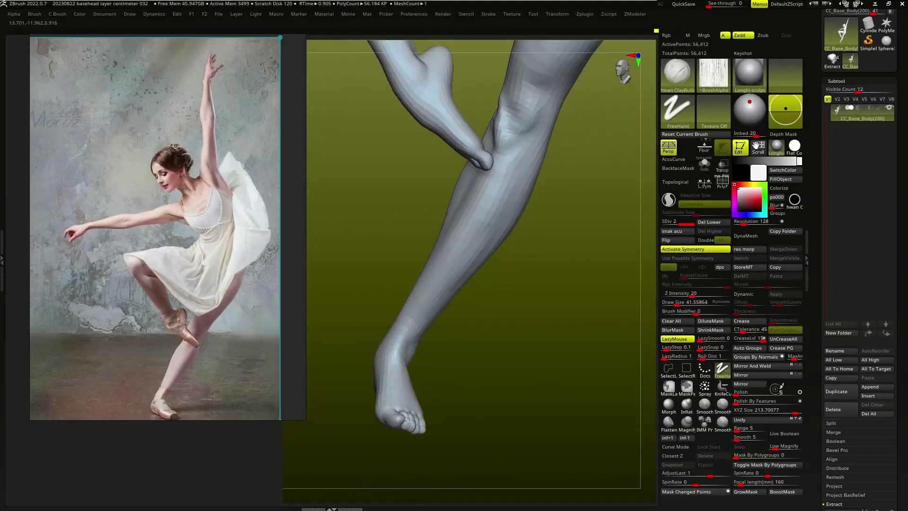
# Step: Review the leg, torso and head from several views with ClayBuildup selected
pyautogui.moveTo(389, 365)
pyautogui.mouseDown(button='right')
pyautogui.moveTo(348, 331)
pyautogui.moveTo(463, 312)
pyautogui.mouseUp(button='right')
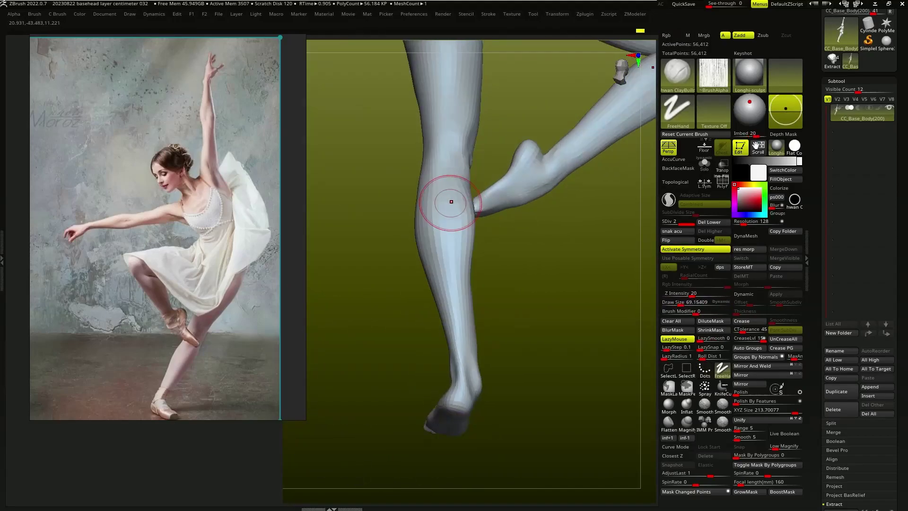
pyautogui.moveTo(451, 202)
pyautogui.mouseDown(button='right')
pyautogui.moveTo(435, 284)
pyautogui.moveTo(454, 312)
pyautogui.moveTo(441, 314)
pyautogui.moveTo(469, 259)
pyautogui.moveTo(441, 322)
pyautogui.moveTo(405, 314)
pyautogui.moveTo(397, 284)
pyautogui.moveTo(416, 236)
pyautogui.moveTo(459, 260)
pyautogui.moveTo(506, 324)
pyautogui.moveTo(490, 324)
pyautogui.mouseUp(button='right')
pyautogui.press('f')
pyautogui.press('f')
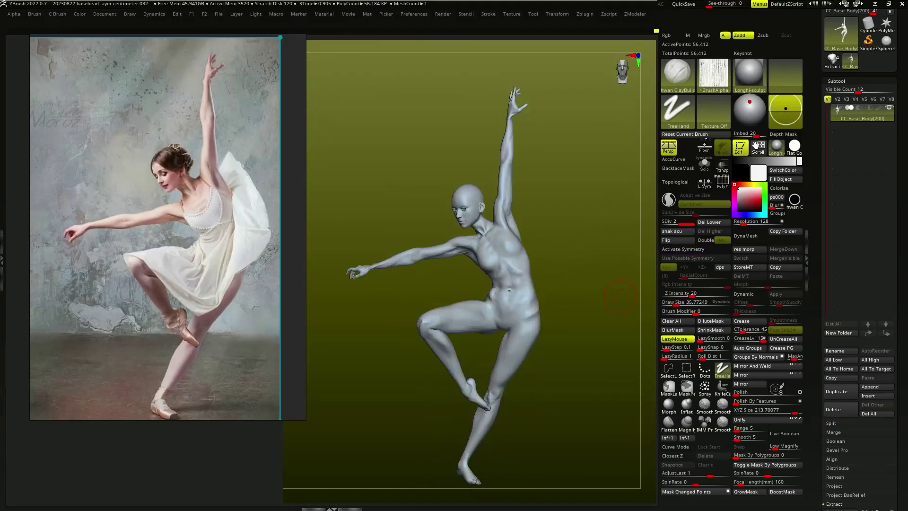
pyautogui.press('s')
pyautogui.moveTo(620, 297)
pyautogui.mouseDown(button='right')
pyautogui.moveTo(550, 260)
pyautogui.moveTo(515, 259)
pyautogui.moveTo(544, 272)
pyautogui.moveTo(526, 288)
pyautogui.mouseUp(button='right')
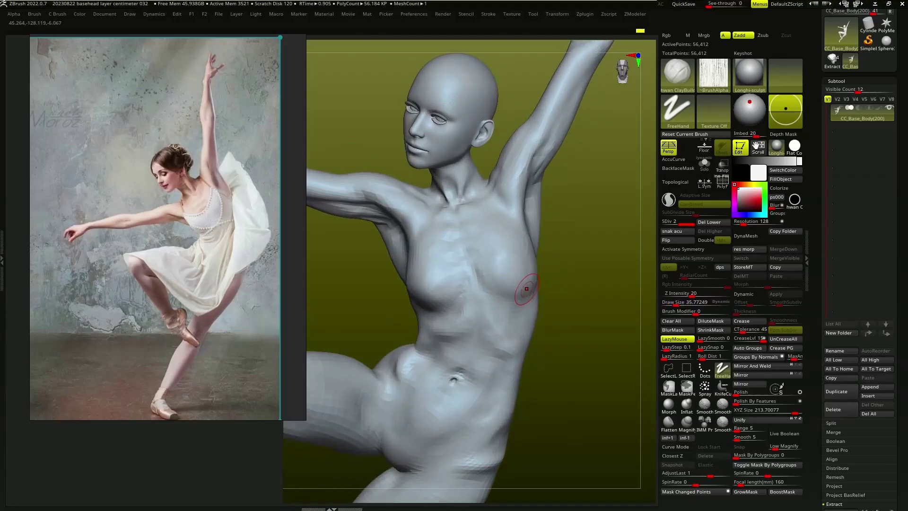
pyautogui.moveTo(466, 237)
pyautogui.mouseDown(button='right')
pyautogui.moveTo(510, 240)
pyautogui.moveTo(585, 268)
pyautogui.moveTo(521, 278)
pyautogui.moveTo(511, 236)
pyautogui.mouseUp(button='right')
pyautogui.press('b')
pyautogui.press('c')
pyautogui.press('b')
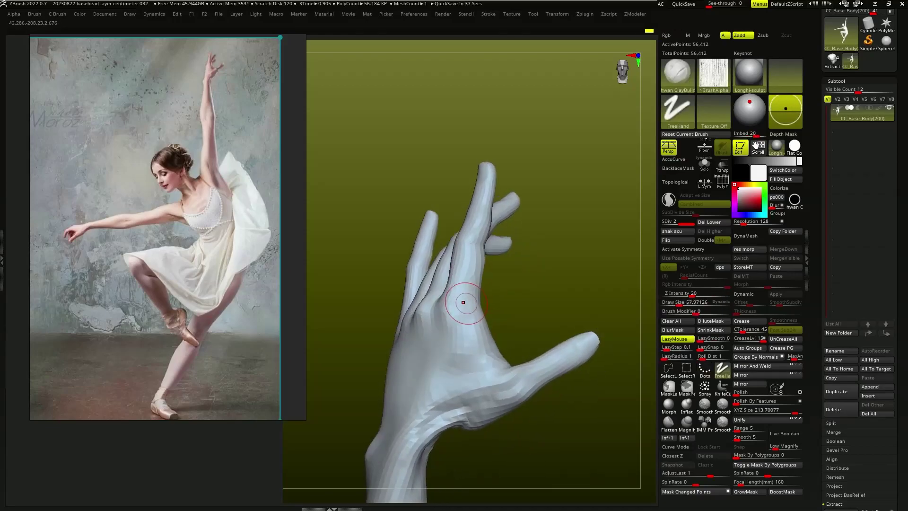
# Step: With the Move brush, push the hand and raised arm toward the reference pose
pyautogui.press('b')
pyautogui.press('m')
pyautogui.press('v')
pyautogui.moveTo(436, 355)
pyautogui.mouseDown(button='right')
pyautogui.moveTo(405, 295)
pyautogui.moveTo(401, 330)
pyautogui.moveTo(407, 314)
pyautogui.mouseUp(button='right')
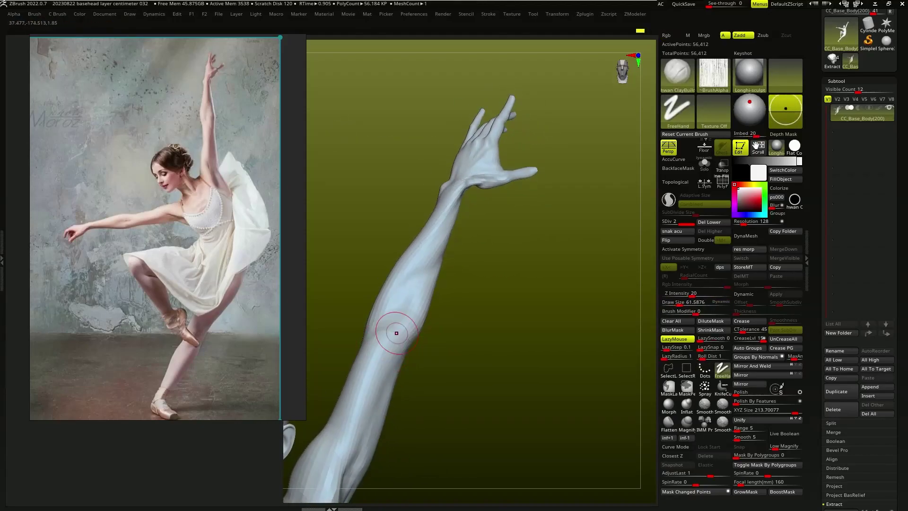
pyautogui.moveTo(397, 333); pyautogui.dragTo(371, 412, button='right')
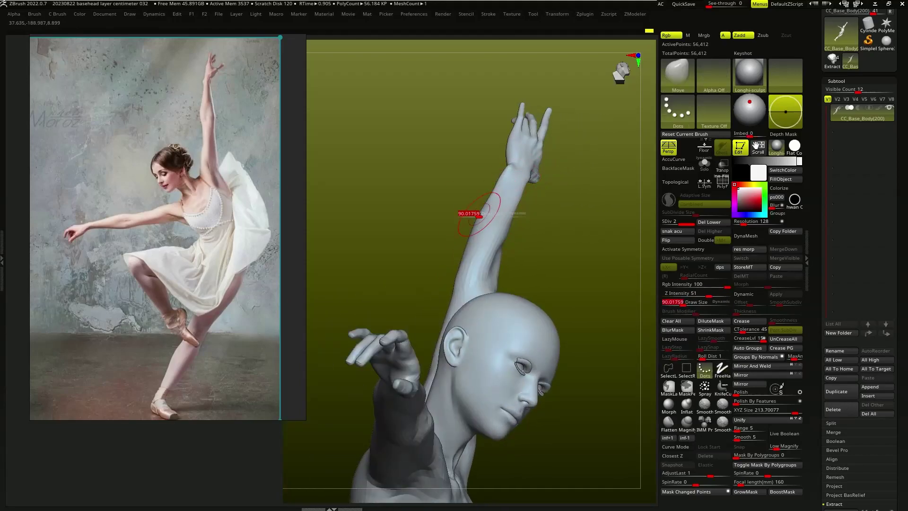
pyautogui.moveTo(485, 217)
pyautogui.mouseDown(button='right')
pyautogui.moveTo(496, 264)
pyautogui.moveTo(566, 278)
pyautogui.moveTo(523, 255)
pyautogui.moveTo(421, 259)
pyautogui.moveTo(395, 239)
pyautogui.mouseUp(button='right')
pyautogui.press('s')
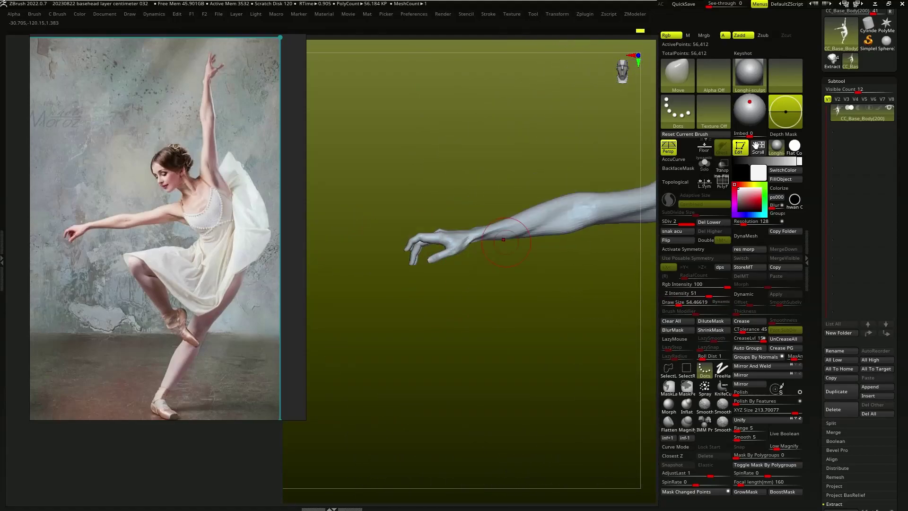
# Step: Export the posed body as the OBJ CC_Base_Body(200).obj into the zbrush tool folder
pyautogui.press('f')
pyautogui.moveTo(503, 239)
pyautogui.keyDown('alt'); pyautogui.mouseDown(button='right')
pyautogui.moveTo(433, 214)
pyautogui.moveTo(469, 275)
pyautogui.moveTo(520, 246)
pyautogui.mouseUp(button='right'); pyautogui.keyUp('alt')
pyautogui.press('b')
pyautogui.press('m')
pyautogui.press('v')
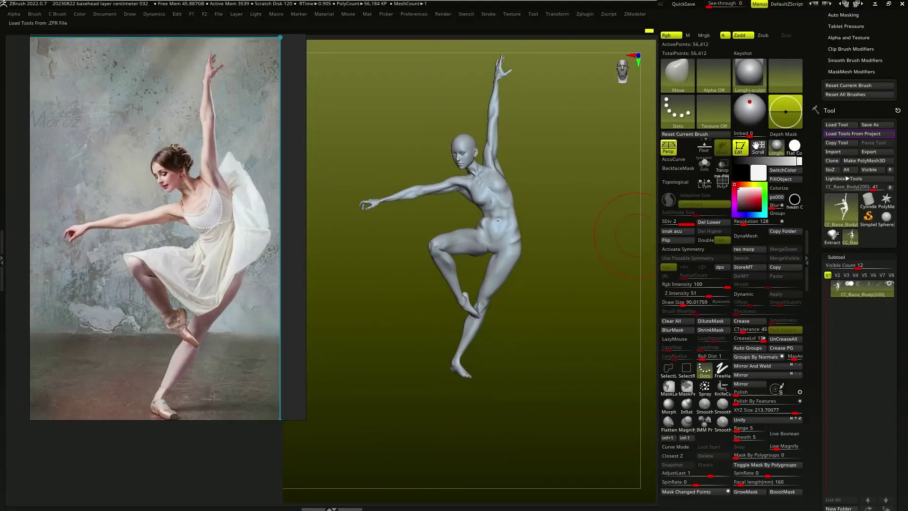
pyautogui.click(877, 152)
pyautogui.click(332, 244)
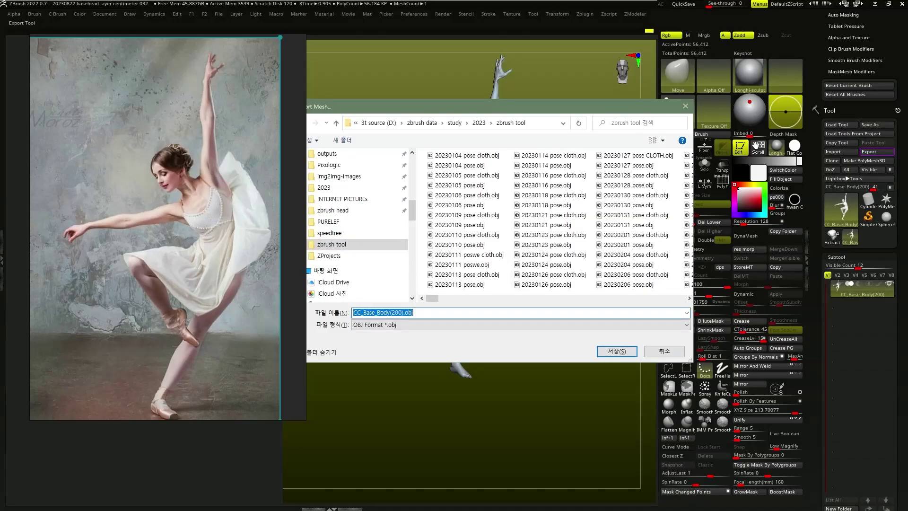
pyautogui.click(616, 351)
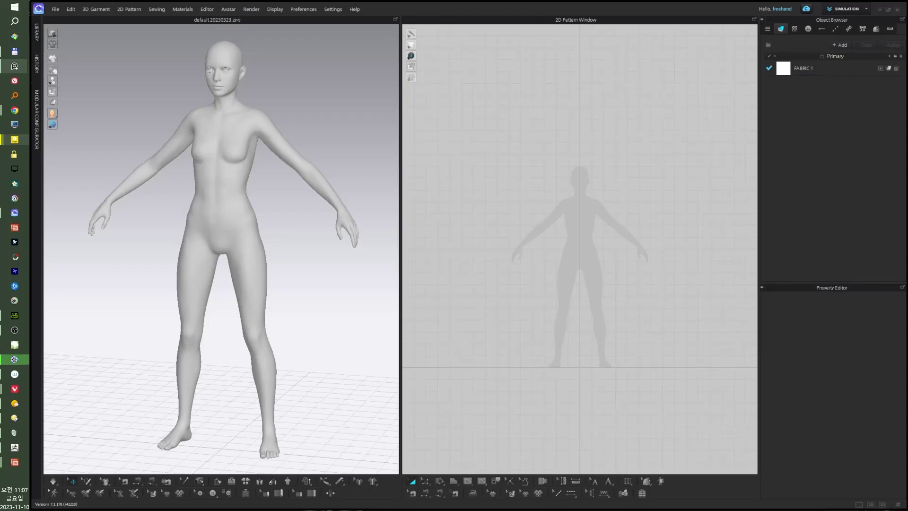
# Step: Make a mirrored, linked copy of the front panel to complete the pair
pyautogui.scroll(3, 680, 349)
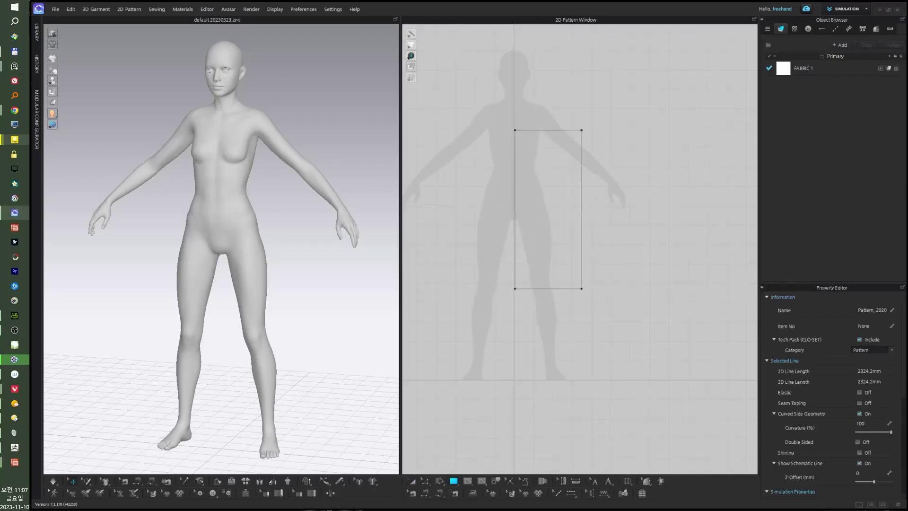
pyautogui.scroll(2, 511, 251)
pyautogui.scroll(3, 511, 251)
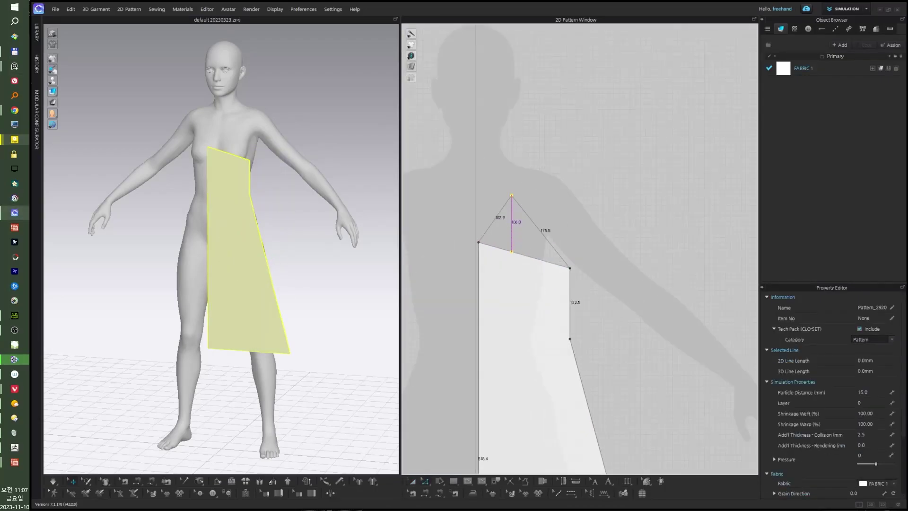
pyautogui.scroll(1, 514, 198)
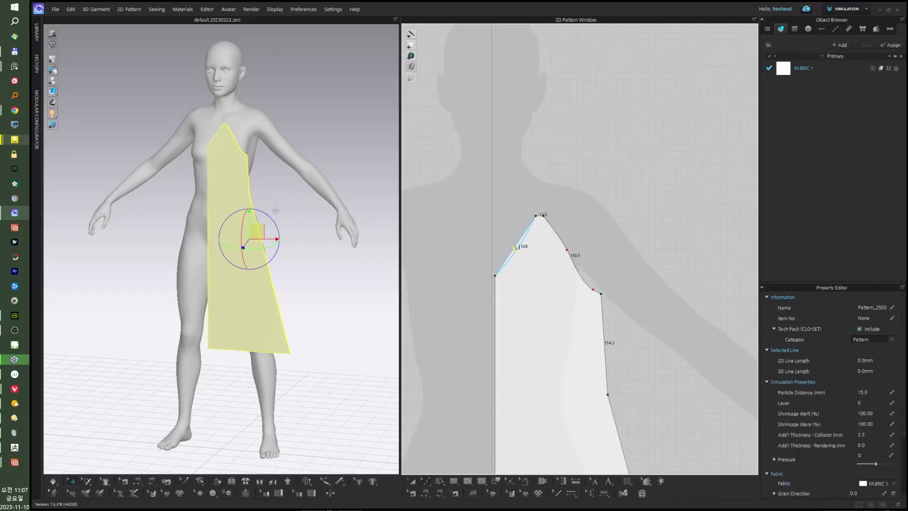
pyautogui.scroll(-2, 579, 248)
pyautogui.scroll(-2, 579, 248)
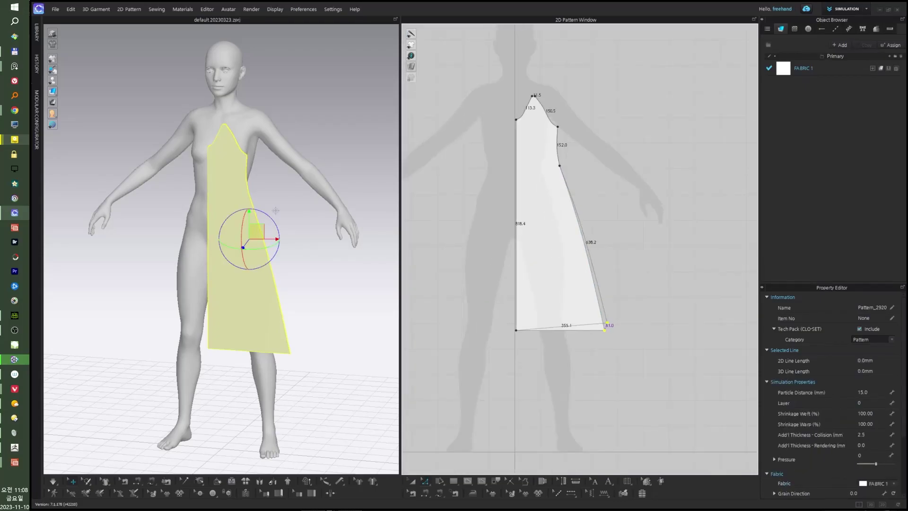
pyautogui.hotkey('ctrl', 'r')
pyautogui.click(465, 246)
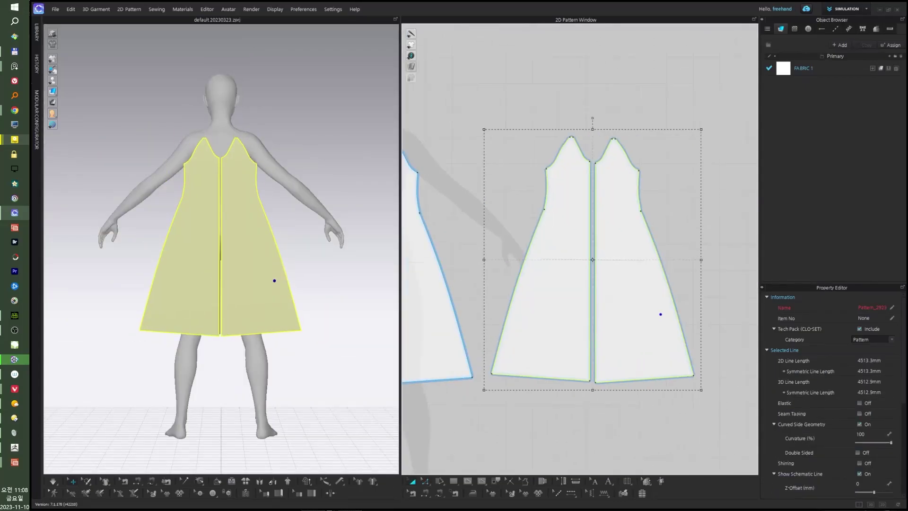
# Step: Paste the thin strap pieces onto the avatar and finish sewing the panel edges
pyautogui.scroll(2, 660, 314)
pyautogui.hotkey('ctrl', 'v')
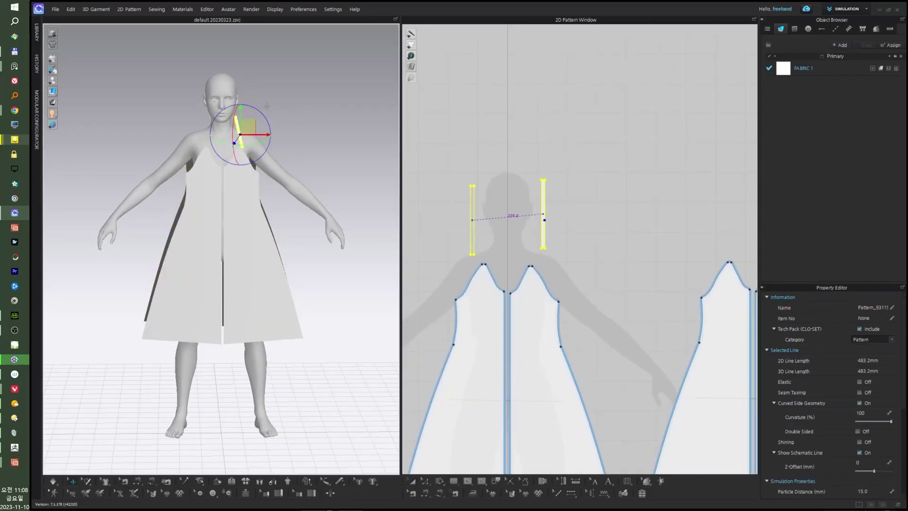
pyautogui.click(543, 218)
pyautogui.scroll(-3, 539, 212)
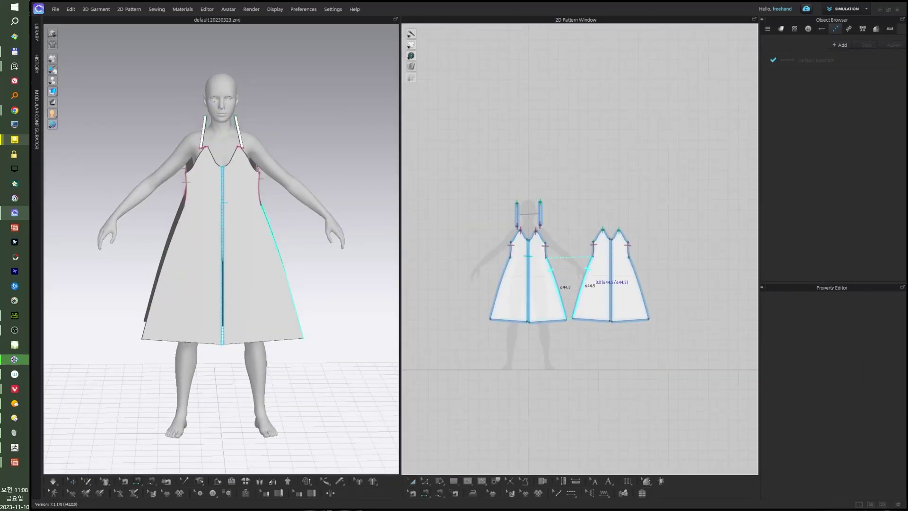
pyautogui.click(587, 268)
# Step: Select all pattern pieces, then pick a short neckline segment
pyautogui.scroll(3, 215, 213)
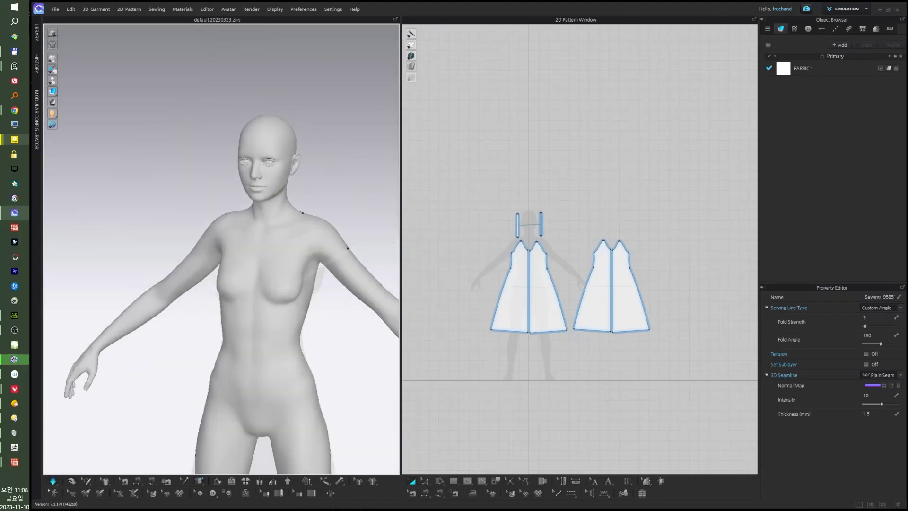
pyautogui.click(215, 278)
pyautogui.hotkey('ctrl', 'a')
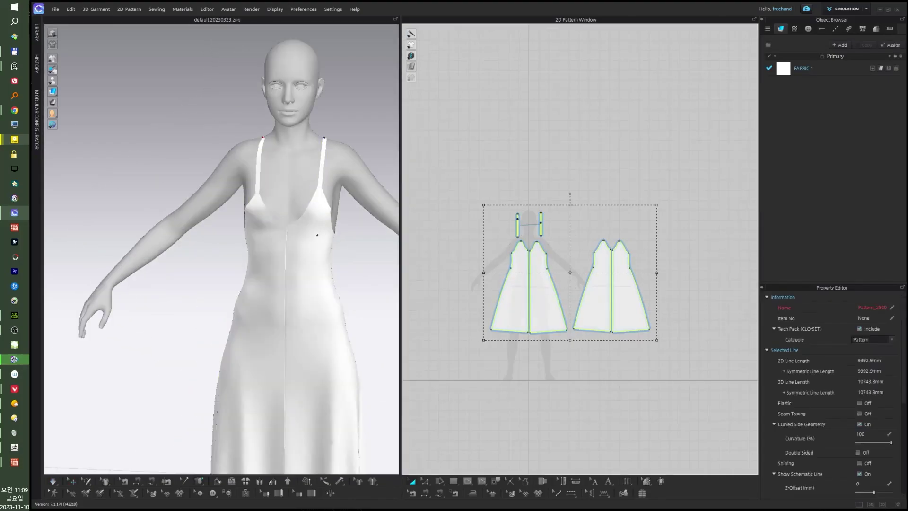
pyautogui.scroll(5, 515, 257)
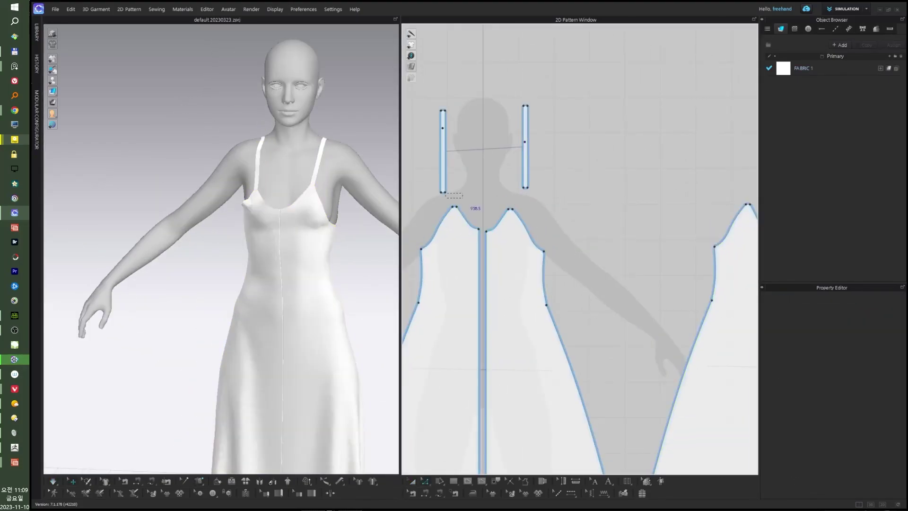
pyautogui.click(497, 206)
# Step: Import the posed avatar from the OBJ file 20230511 pose cloth.obj
pyautogui.click(519, 396)
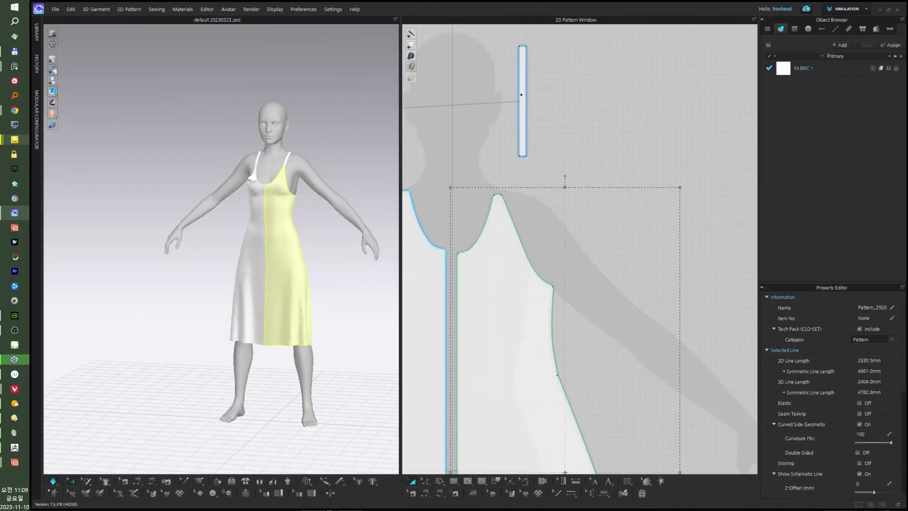
pyautogui.click(55, 9)
pyautogui.click(130, 85)
pyautogui.doubleClick(539, 321)
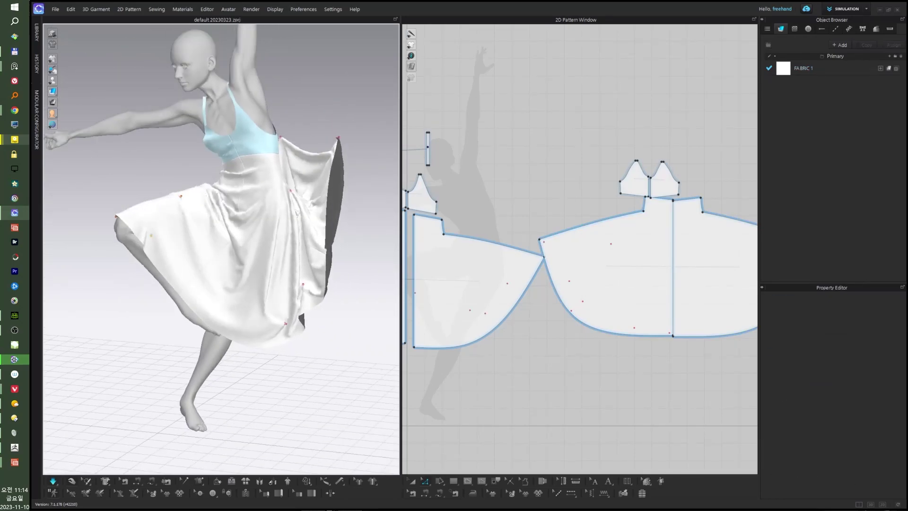
# Step: Deselect the dress, check its Hi-Res/Low-Res options and right-click menu, and re-simulate
pyautogui.click(211, 168)
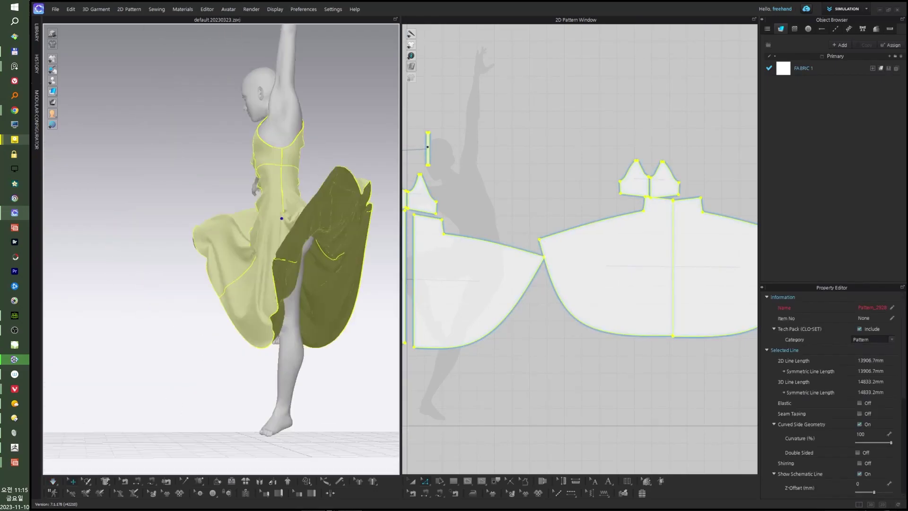
pyautogui.press('Escape')
pyautogui.click(306, 481)
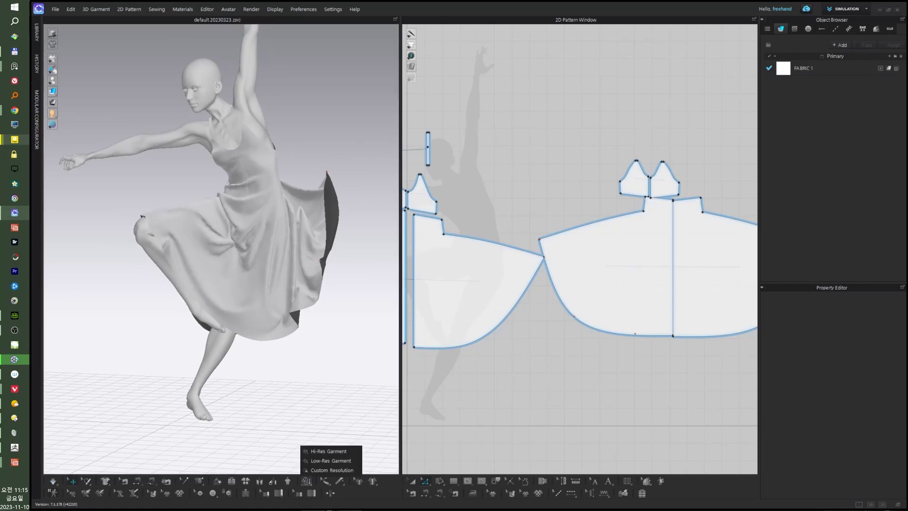
pyautogui.press('Escape')
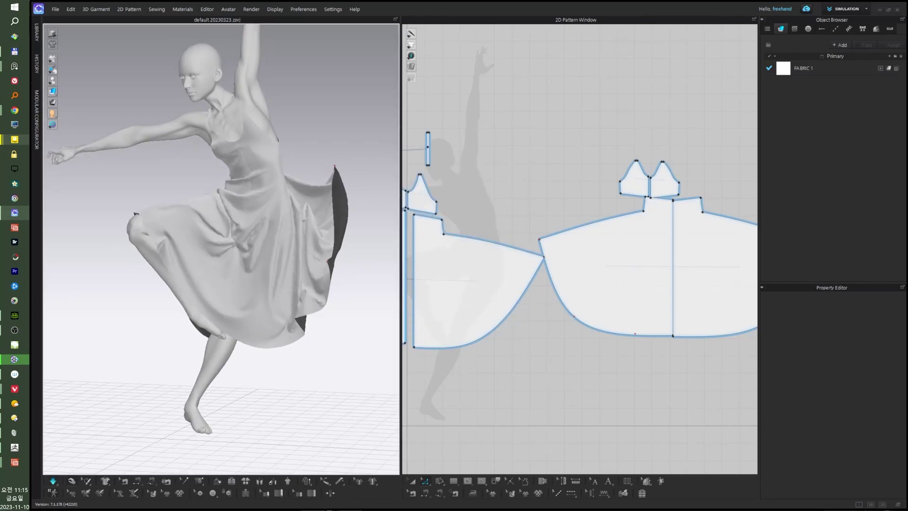
pyautogui.rightClick(353, 223)
pyautogui.press('Escape')
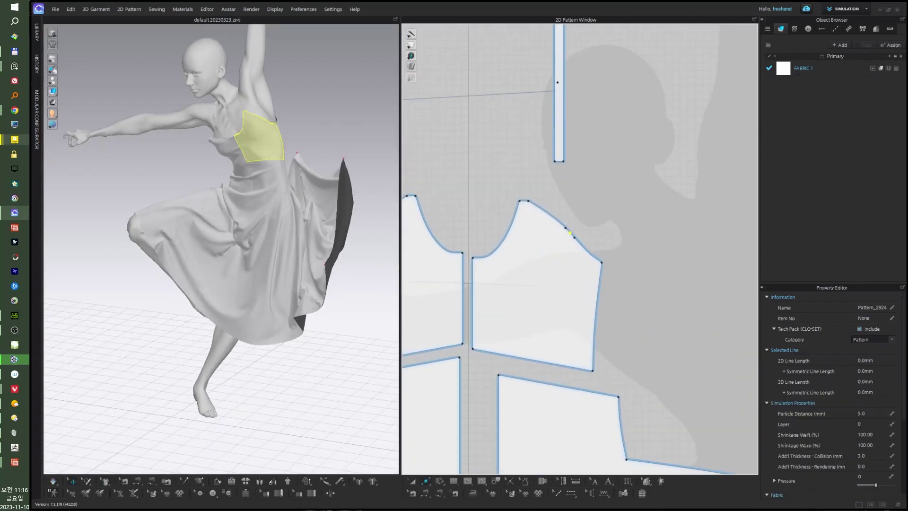
# Step: Sew the front bodice dart edge to the shoulder edge
pyautogui.click(587, 249)
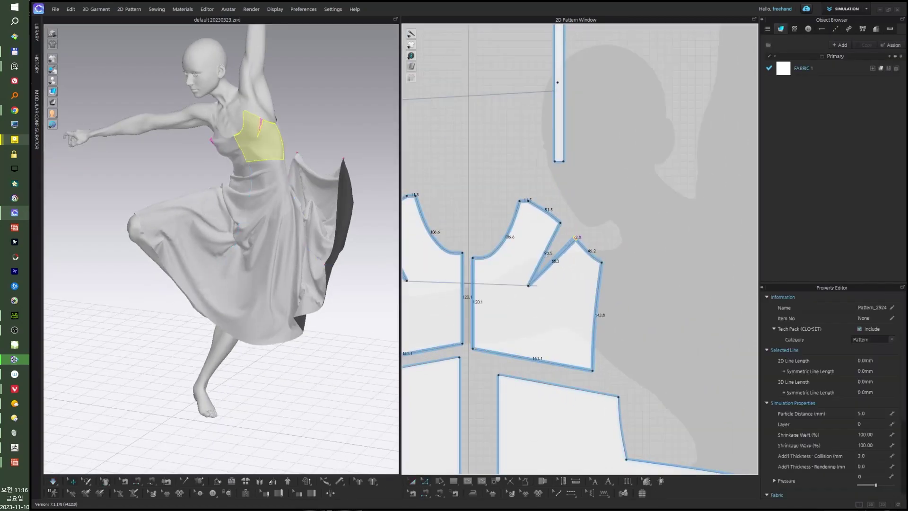
pyautogui.scroll(-2, 221, 236)
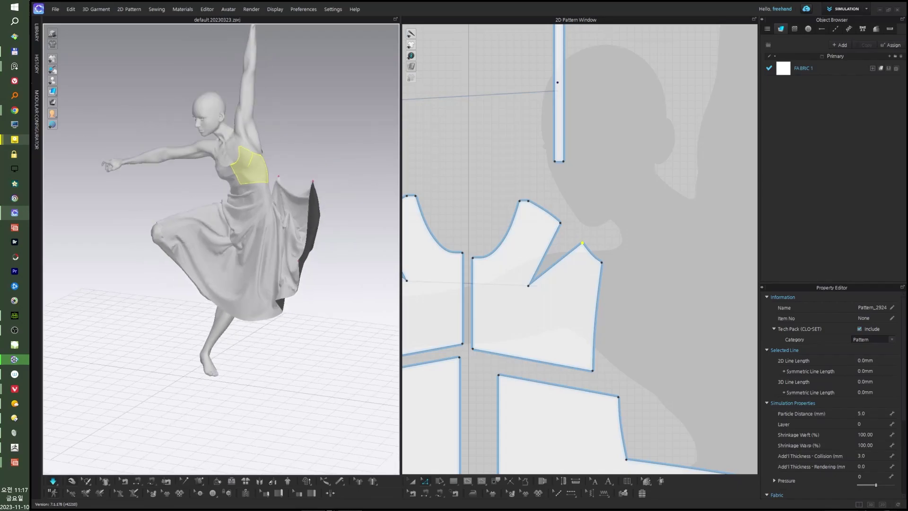
pyautogui.scroll(-1, 220, 236)
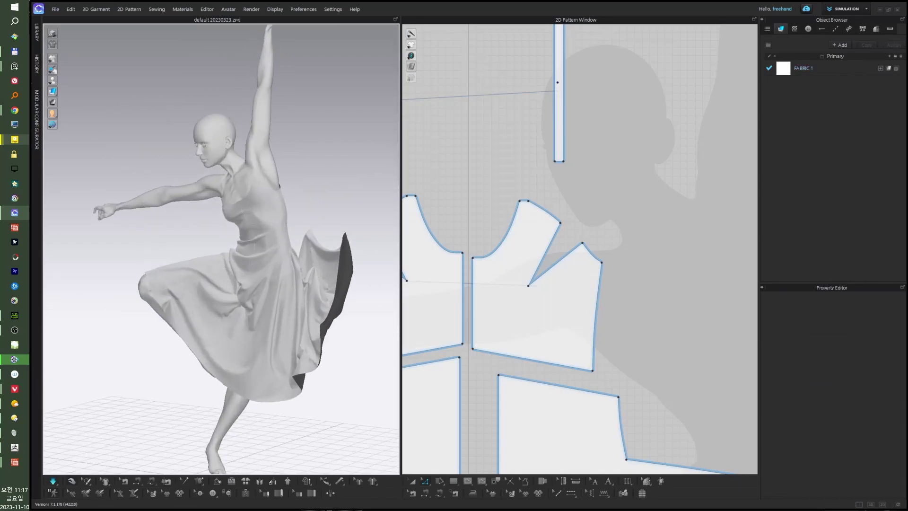
pyautogui.hotkey('ctrl', 'a')
pyautogui.press('Escape')
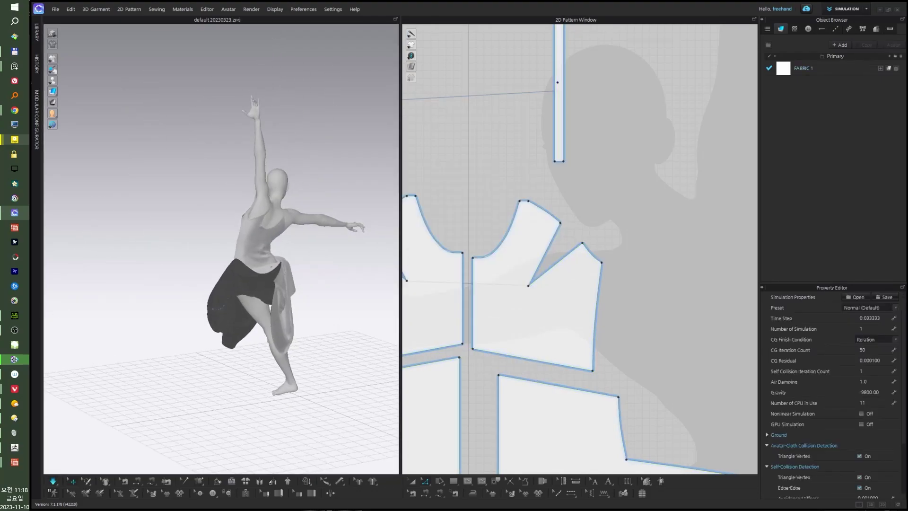
# Step: Flip one skirt piece vertically and re-drape the dress
pyautogui.rightClick(284, 279)
pyautogui.click(314, 193)
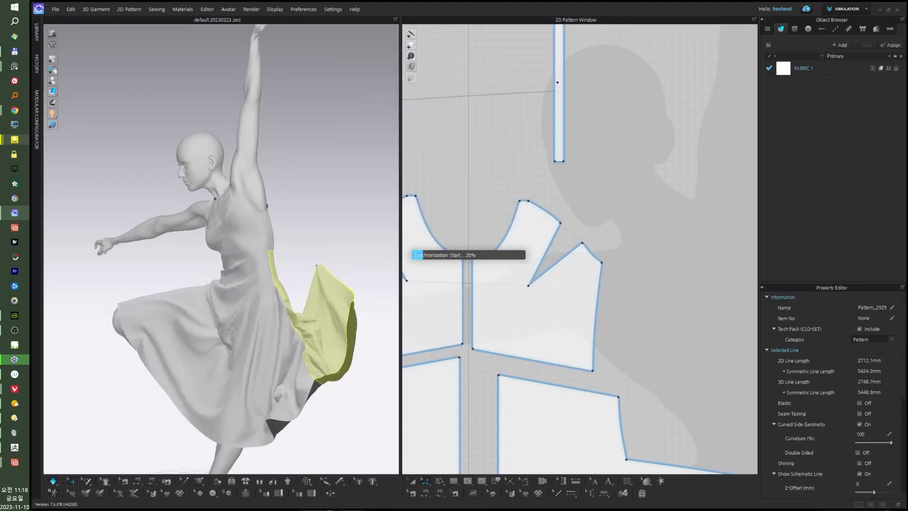
pyautogui.hotkey('ctrl', 'a')
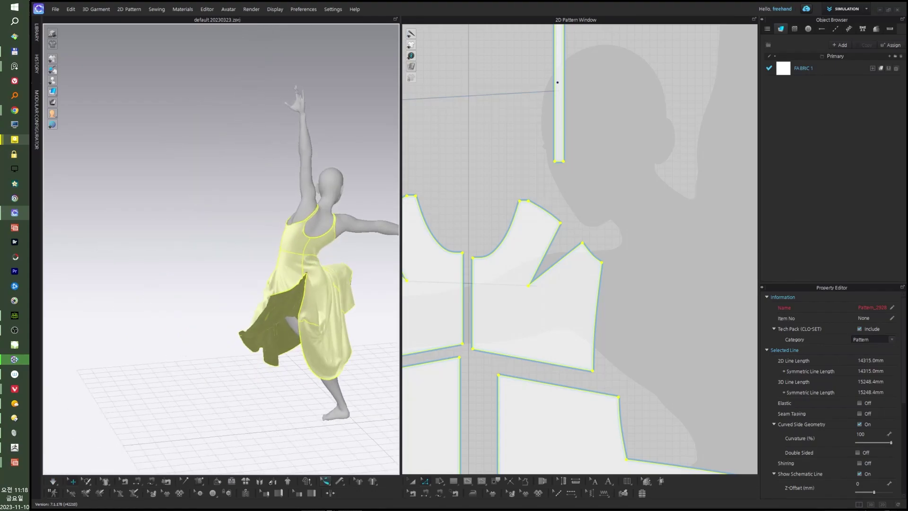
pyautogui.press('Escape')
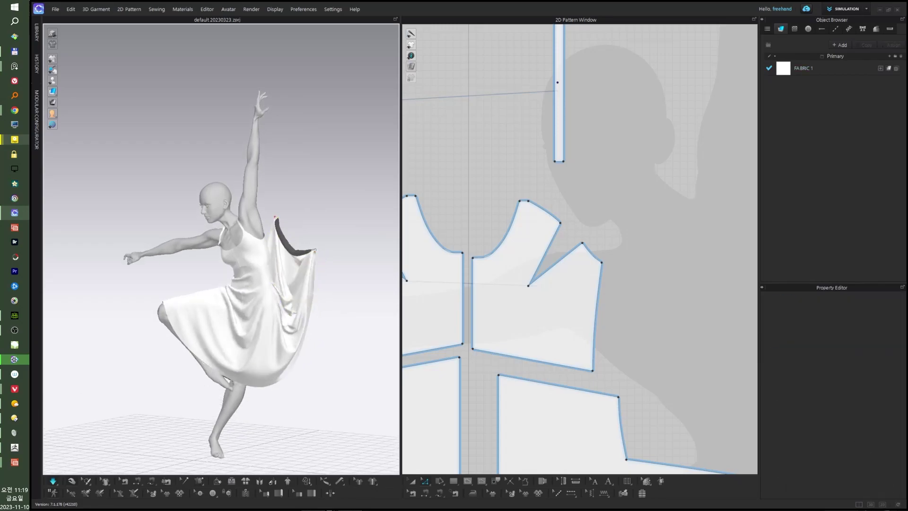
# Step: Inspect a dress panel, then save the project as 20231110.zprj
pyautogui.scroll(3, 246, 194)
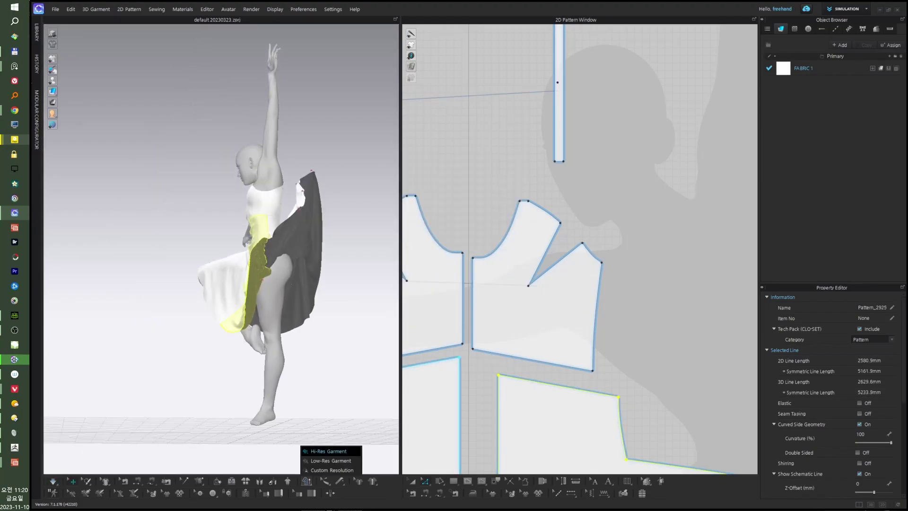
pyautogui.click(329, 451)
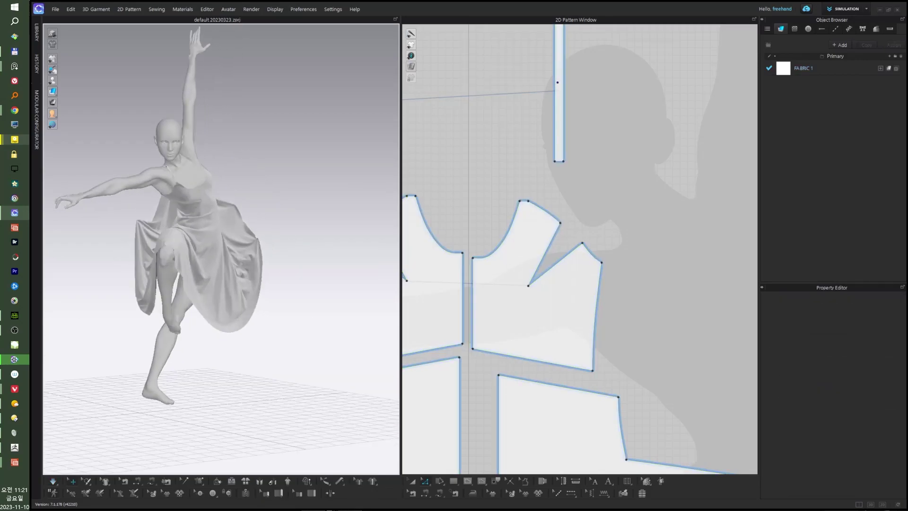
pyautogui.click(155, 241)
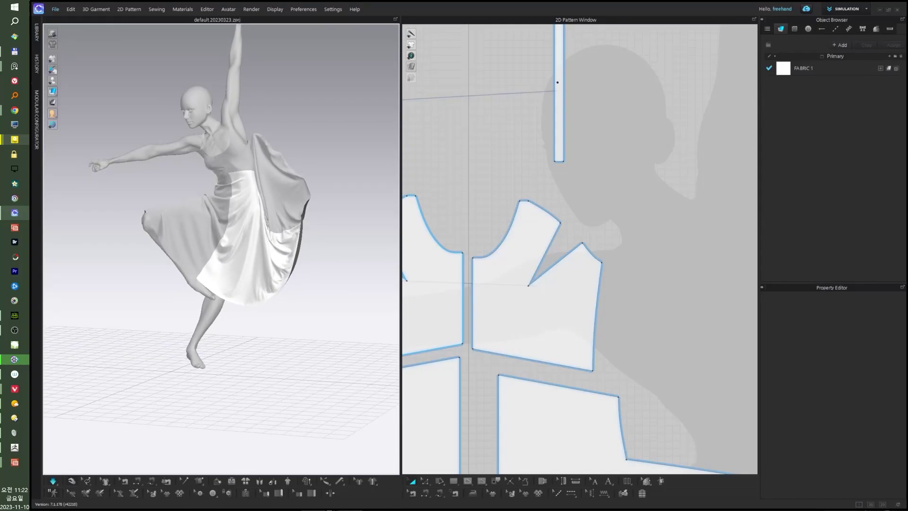
pyautogui.press('Return')
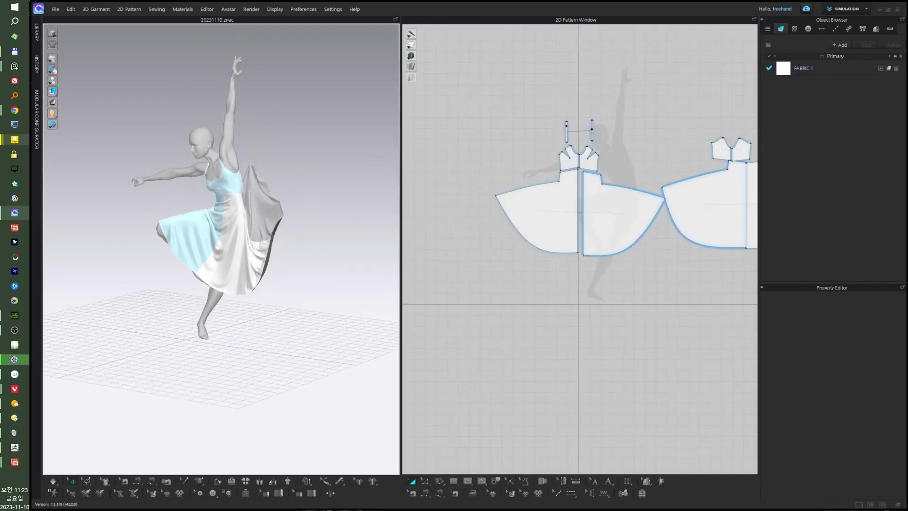
# Step: Adjust the back flap, then export all dress pattern pieces as OBJ (Selected)
pyautogui.moveTo(271, 213); pyautogui.dragTo(252, 165)
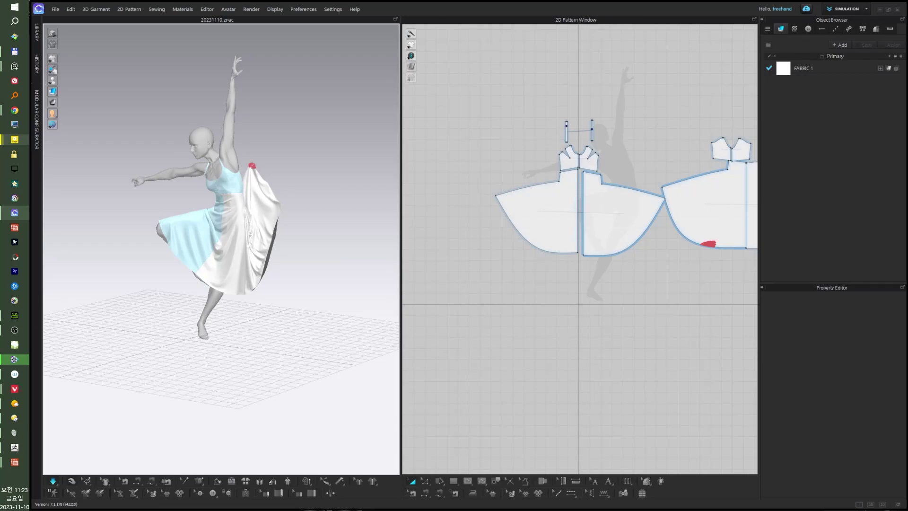
pyautogui.moveTo(222, 236); pyautogui.dragTo(222, 208, button='right')
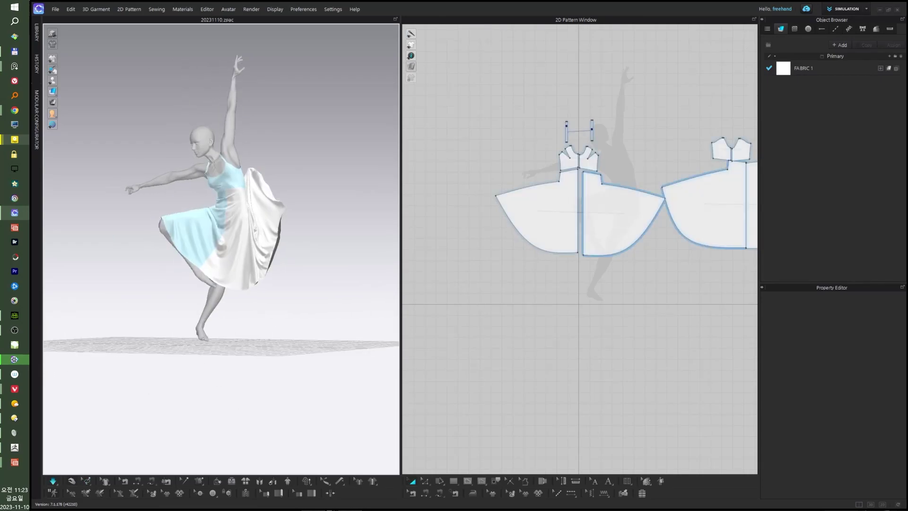
pyautogui.moveTo(282, 222); pyautogui.dragTo(282, 240, button='right')
pyautogui.click(282, 240)
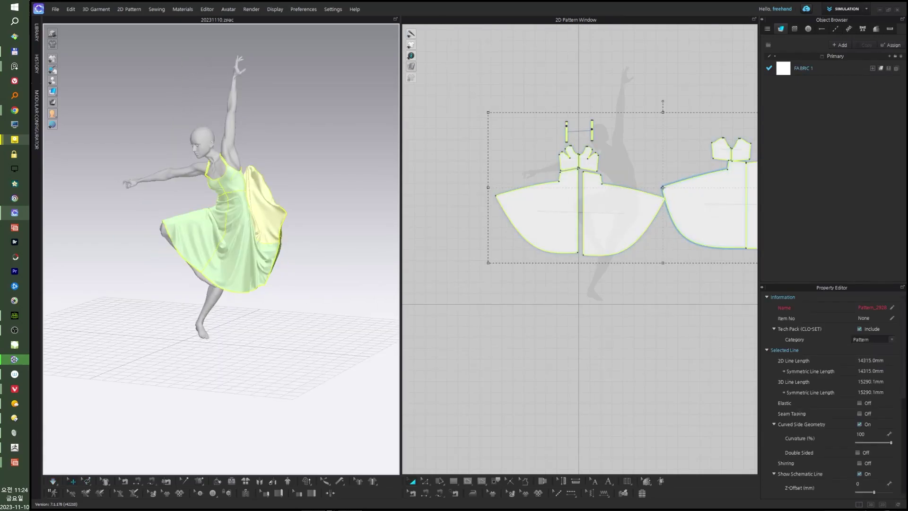
pyautogui.click(56, 9)
pyautogui.click(142, 145)
pyautogui.press('Return')
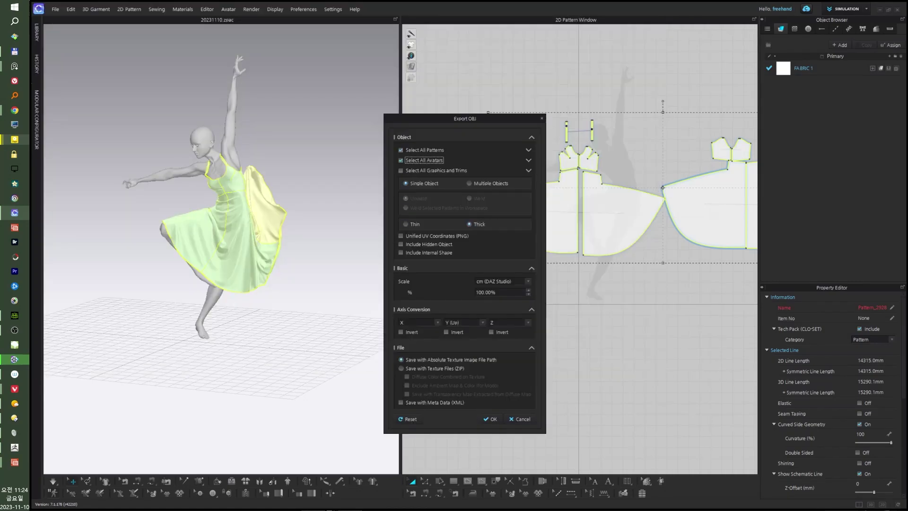
pyautogui.press('Return')
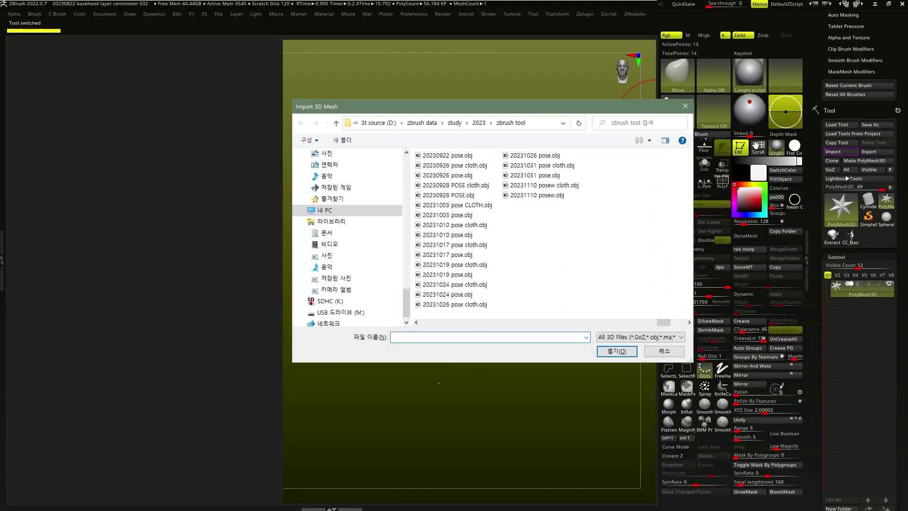
# Step: Check the imported dress against the CC_Base_Body(200) body and head bust using Transpose
pyautogui.press('w')
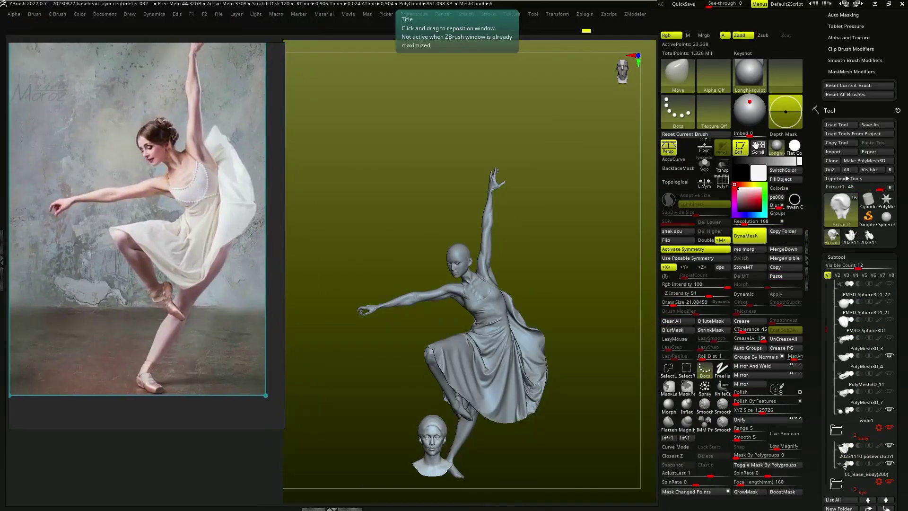
pyautogui.press('w')
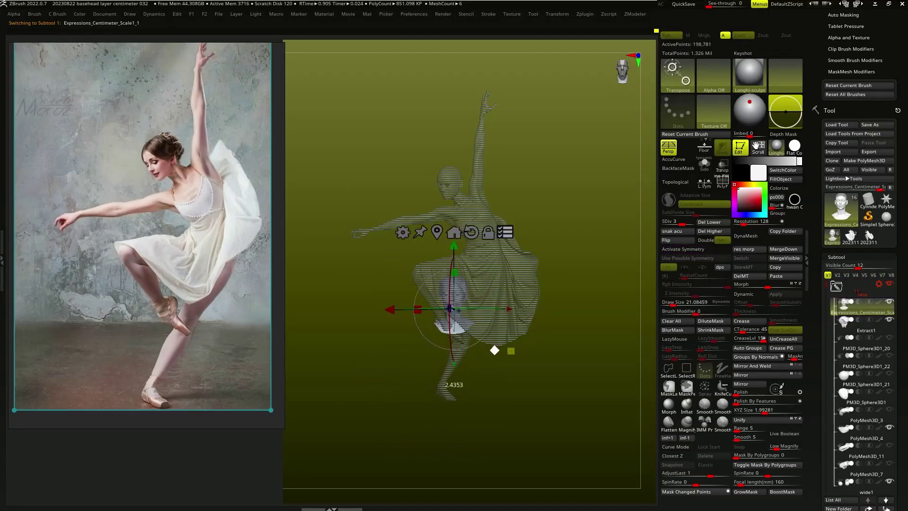
pyautogui.scroll(2, 439, 180)
pyautogui.scroll(2, 440, 179)
pyautogui.scroll(2, 440, 180)
pyautogui.scroll(2, 440, 180)
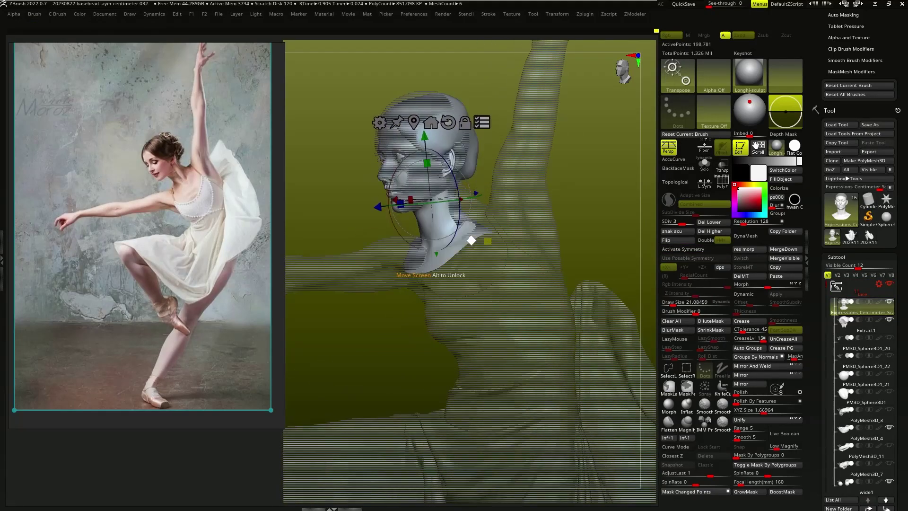
pyautogui.keyDown('alt'); pyautogui.click(399, 228); pyautogui.keyUp('alt')
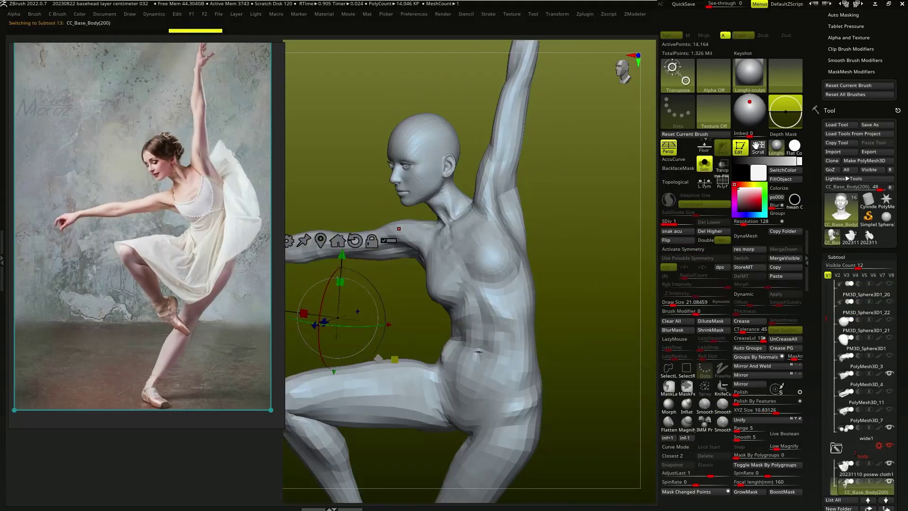
pyautogui.press('Up')
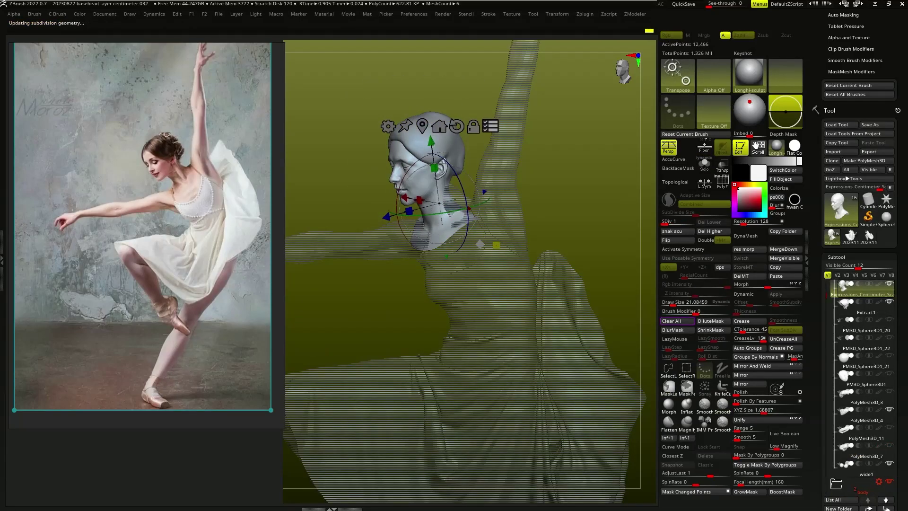
pyautogui.press('q')
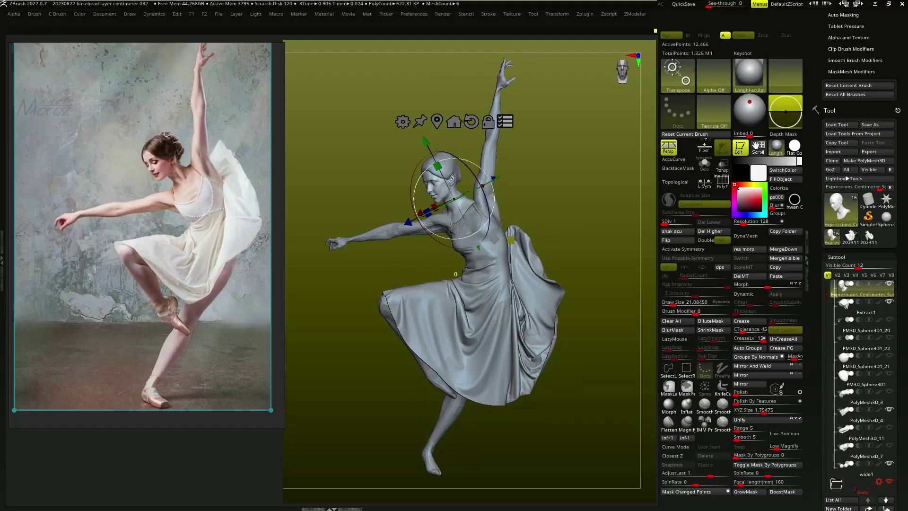
# Step: Orbit around the dancer, switching between the body and head subtools
pyautogui.press('q')
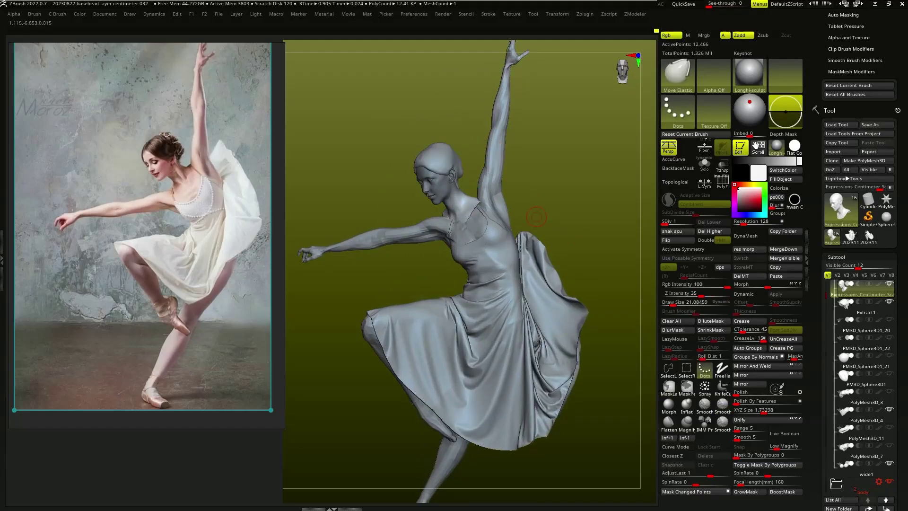
pyautogui.moveTo(536, 217)
pyautogui.mouseDown()
pyautogui.moveTo(425, 223)
pyautogui.moveTo(496, 222)
pyautogui.moveTo(496, 189)
pyautogui.mouseUp()
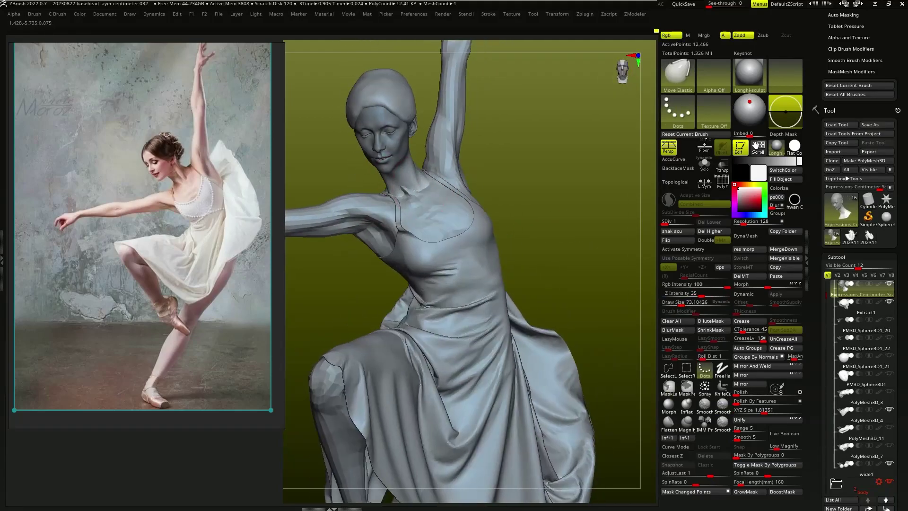
pyautogui.moveTo(520, 236)
pyautogui.mouseDown()
pyautogui.moveTo(473, 236)
pyautogui.moveTo(530, 236)
pyautogui.moveTo(472, 236)
pyautogui.moveTo(501, 236)
pyautogui.mouseUp()
pyautogui.keyDown('alt'); pyautogui.click(355, 231); pyautogui.keyUp('alt')
pyautogui.keyDown('alt'); pyautogui.click(388, 155); pyautogui.keyUp('alt')
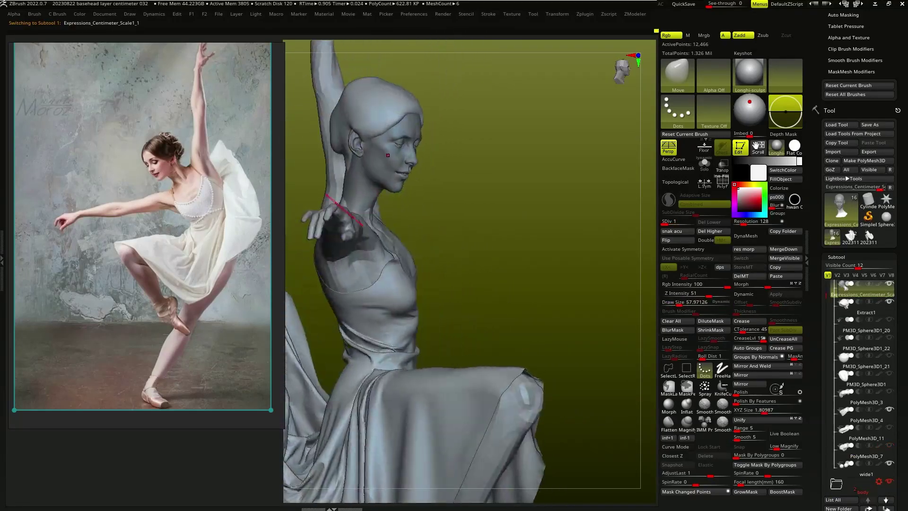
pyautogui.moveTo(449, 283)
pyautogui.mouseDown()
pyautogui.moveTo(591, 284)
pyautogui.moveTo(520, 284)
pyautogui.mouseUp()
# Step: Cycle through the body, dress and head subtools and frame the head and torso
pyautogui.keyDown('alt'); pyautogui.click(423, 257); pyautogui.keyUp('alt')
pyautogui.keyDown('alt'); pyautogui.click(429, 275); pyautogui.keyUp('alt')
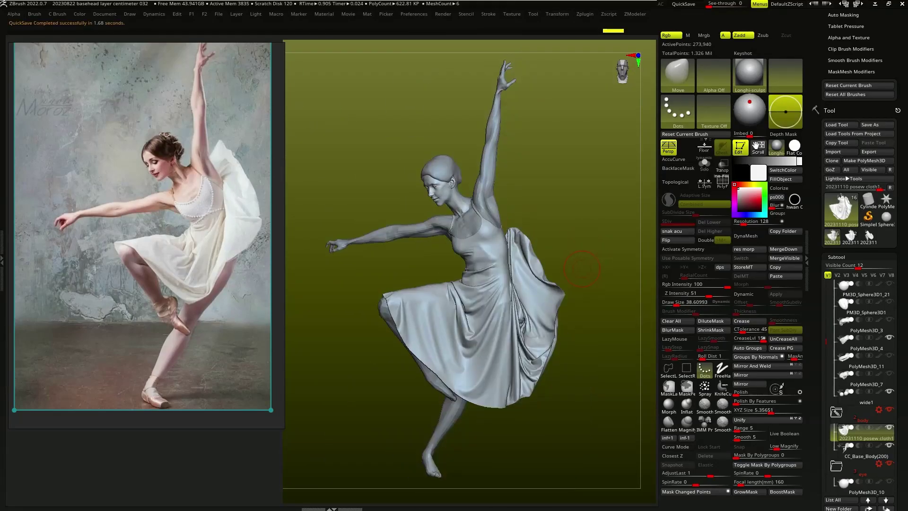
pyautogui.keyDown('alt'); pyautogui.moveTo(581, 268); pyautogui.dragTo(543, 213); pyautogui.keyUp('alt')
pyautogui.moveTo(591, 284); pyautogui.dragTo(530, 284)
pyautogui.keyDown('alt'); pyautogui.click(478, 255); pyautogui.keyUp('alt')
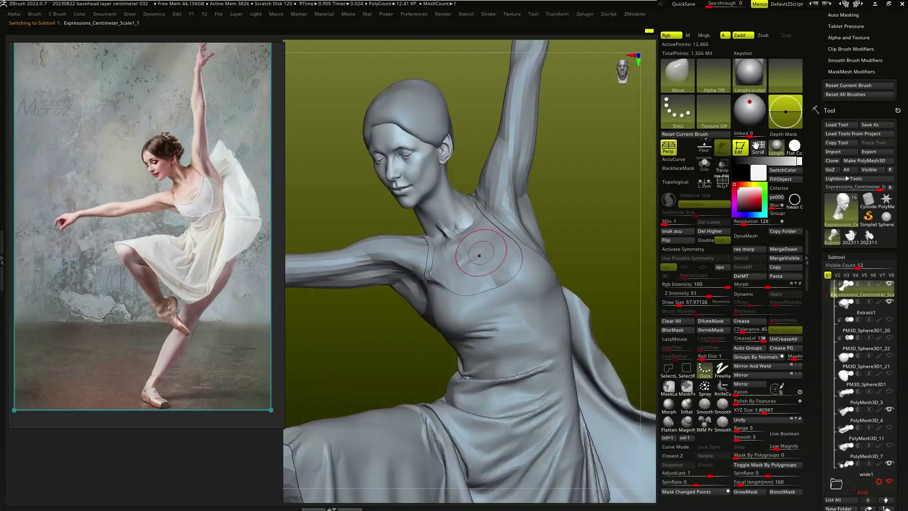
pyautogui.moveTo(591, 199)
pyautogui.mouseDown()
pyautogui.moveTo(405, 186)
pyautogui.moveTo(436, 243)
pyautogui.moveTo(638, 248)
pyautogui.moveTo(403, 247)
pyautogui.mouseUp()
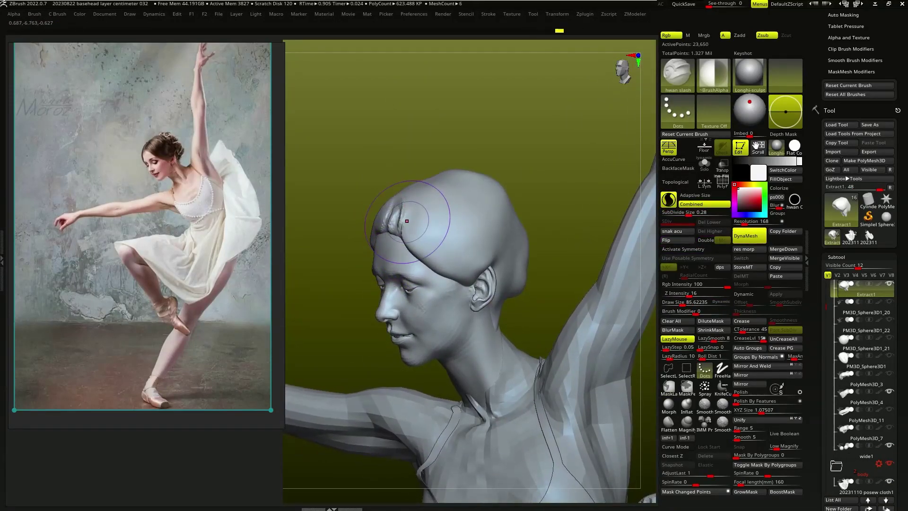
# Step: Orbit around the head to its profile and pick the Move brush (B M V)
pyautogui.moveTo(402, 247); pyautogui.dragTo(391, 182)
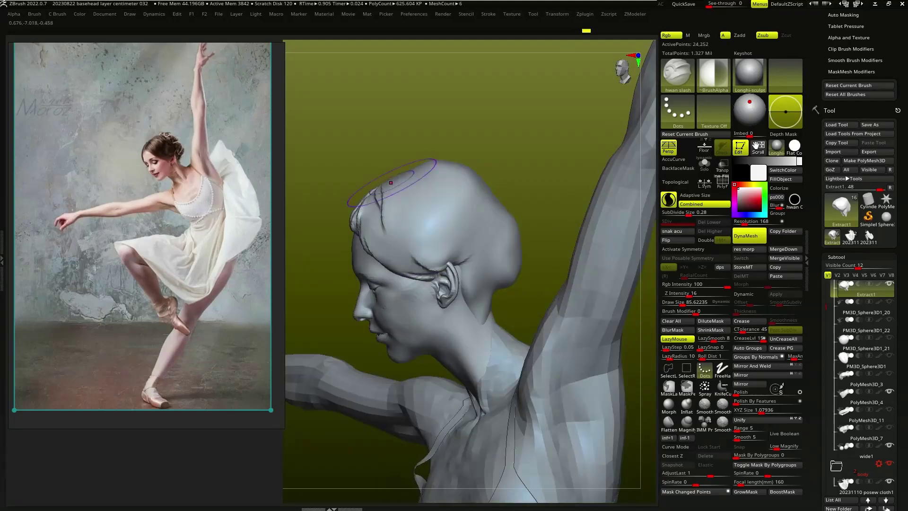
pyautogui.moveTo(445, 197)
pyautogui.mouseDown()
pyautogui.moveTo(431, 158)
pyautogui.moveTo(470, 202)
pyautogui.moveTo(489, 208)
pyautogui.moveTo(385, 234)
pyautogui.moveTo(459, 180)
pyautogui.moveTo(372, 243)
pyautogui.mouseUp()
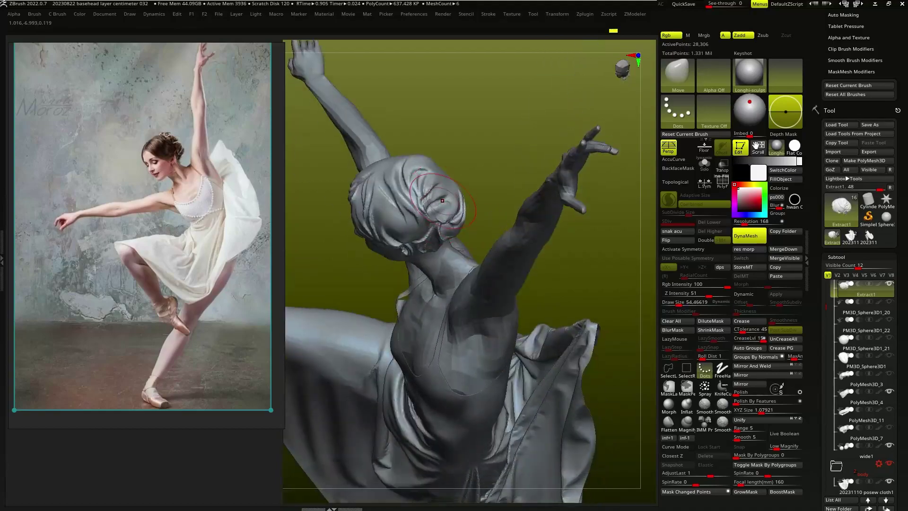
pyautogui.moveTo(373, 243)
pyautogui.mouseDown()
pyautogui.moveTo(440, 207)
pyautogui.moveTo(441, 227)
pyautogui.moveTo(428, 184)
pyautogui.moveTo(425, 226)
pyautogui.moveTo(451, 259)
pyautogui.moveTo(473, 190)
pyautogui.moveTo(471, 284)
pyautogui.mouseUp()
pyautogui.moveTo(483, 333)
pyautogui.mouseDown()
pyautogui.moveTo(469, 248)
pyautogui.moveTo(510, 301)
pyautogui.mouseUp()
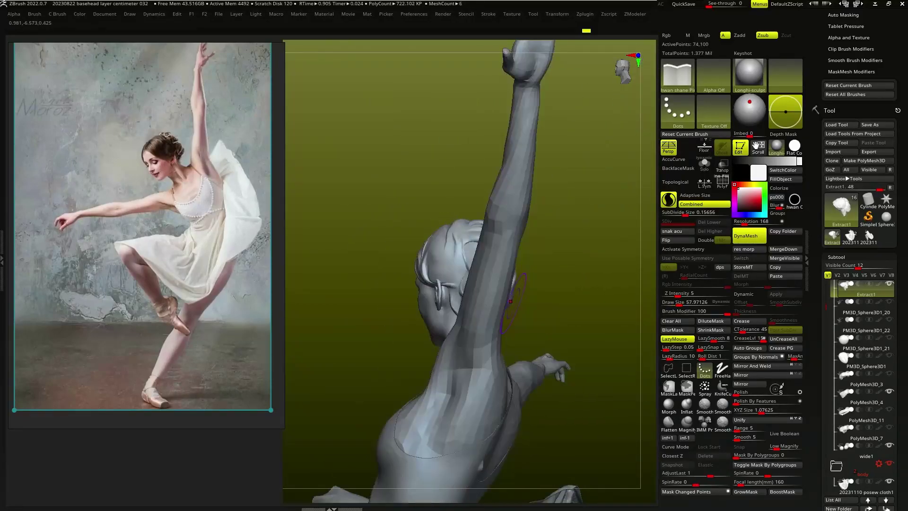
pyautogui.moveTo(396, 258)
pyautogui.mouseDown()
pyautogui.moveTo(426, 203)
pyautogui.moveTo(472, 232)
pyautogui.mouseUp()
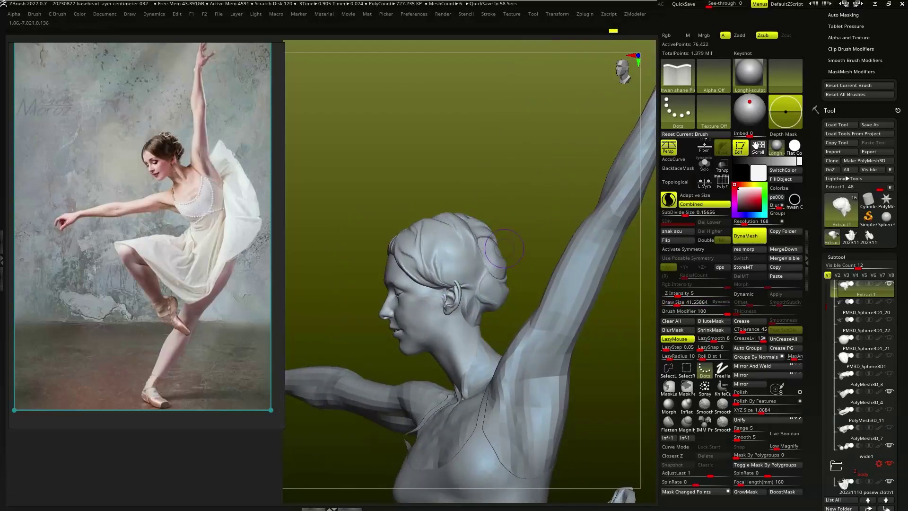
pyautogui.press('b')
pyautogui.press('m')
pyautogui.press('v')
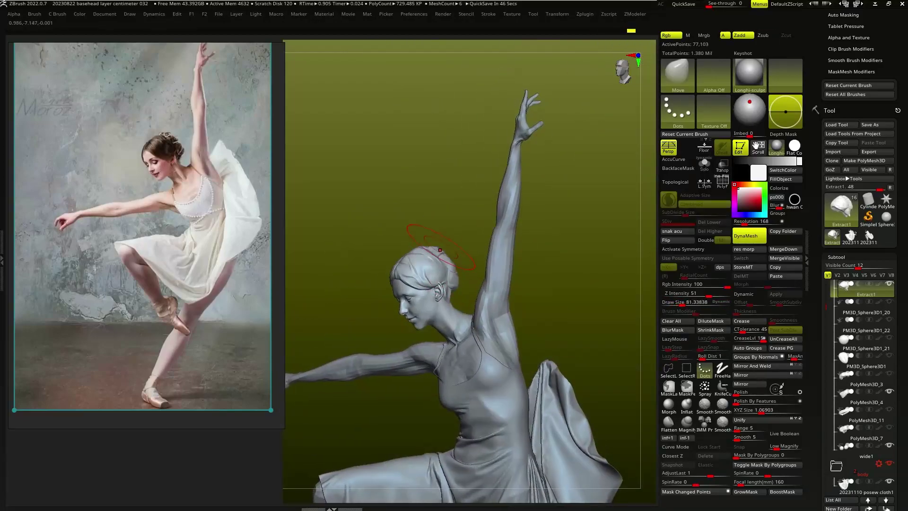
# Step: Set up a FreeHand hair-strand brush (B H X) and work around the ear and back
pyautogui.press('b')
pyautogui.press('h')
pyautogui.press('x')
pyautogui.moveTo(405, 284); pyautogui.dragTo(426, 264, button='right')
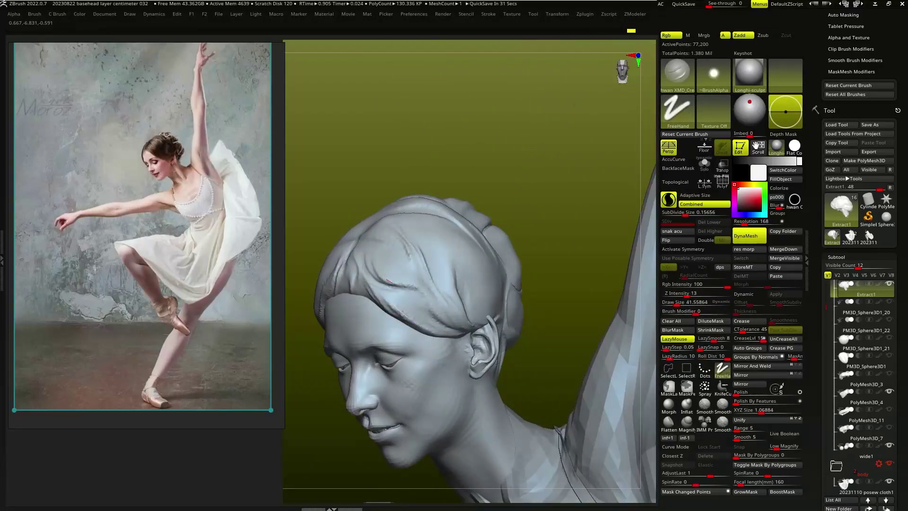
pyautogui.moveTo(464, 287); pyautogui.dragTo(486, 287, button='right')
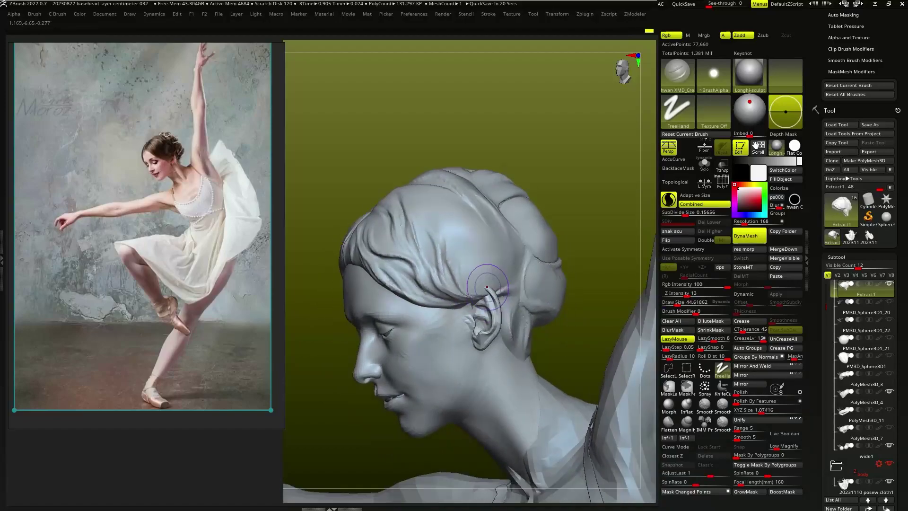
pyautogui.moveTo(543, 251); pyautogui.dragTo(522, 235, button='right')
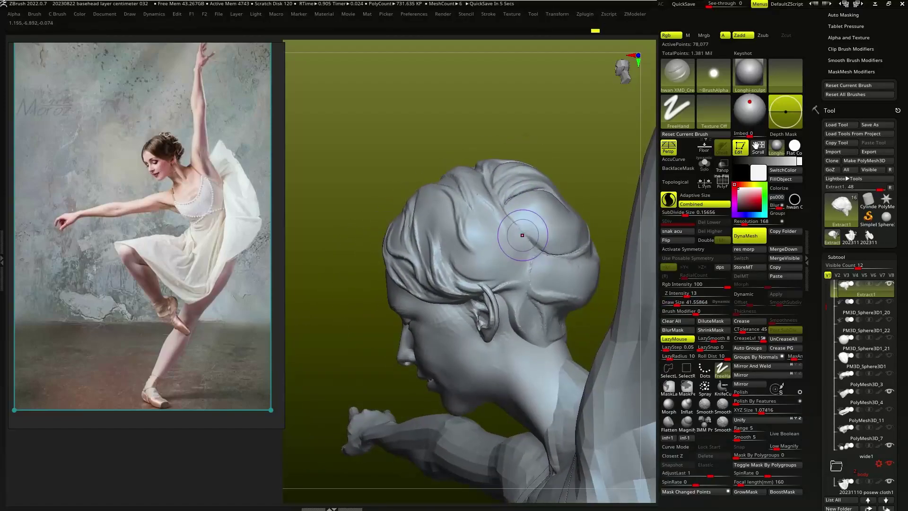
pyautogui.moveTo(555, 263)
pyautogui.mouseDown(button='right')
pyautogui.moveTo(541, 241)
pyautogui.moveTo(509, 280)
pyautogui.mouseUp(button='right')
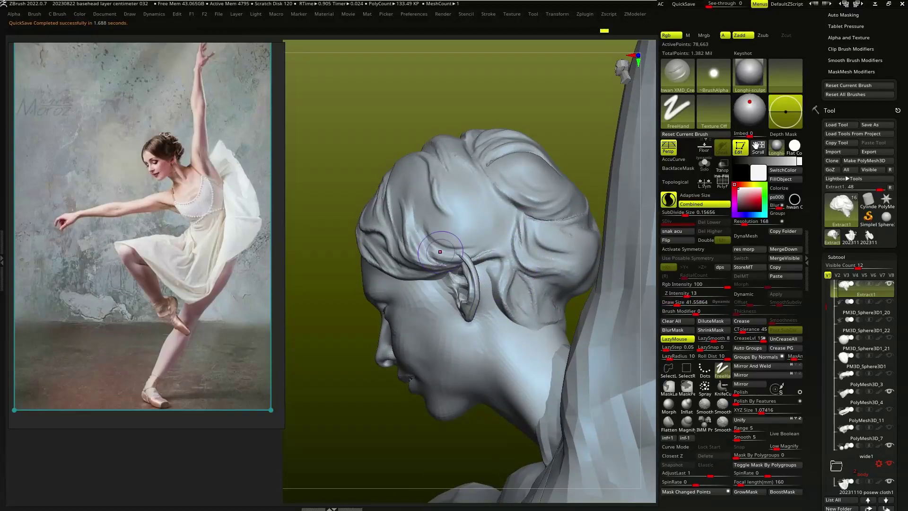
pyautogui.moveTo(440, 159)
pyautogui.mouseDown(button='right')
pyautogui.moveTo(507, 220)
pyautogui.moveTo(464, 189)
pyautogui.moveTo(384, 314)
pyautogui.moveTo(489, 201)
pyautogui.moveTo(576, 289)
pyautogui.moveTo(539, 241)
pyautogui.moveTo(539, 302)
pyautogui.moveTo(510, 312)
pyautogui.mouseUp(button='right')
# Step: Frame the dancer and select the body subtool to work on the legs
pyautogui.press('f')
pyautogui.keyDown('alt'); pyautogui.click(509, 312); pyautogui.keyUp('alt')
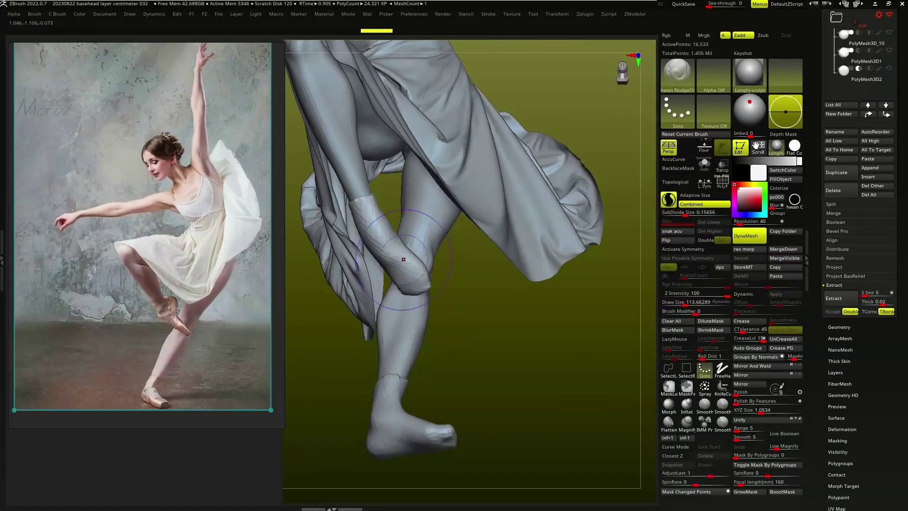
pyautogui.moveTo(464, 281)
pyautogui.mouseDown()
pyautogui.moveTo(354, 267)
pyautogui.moveTo(387, 283)
pyautogui.mouseUp()
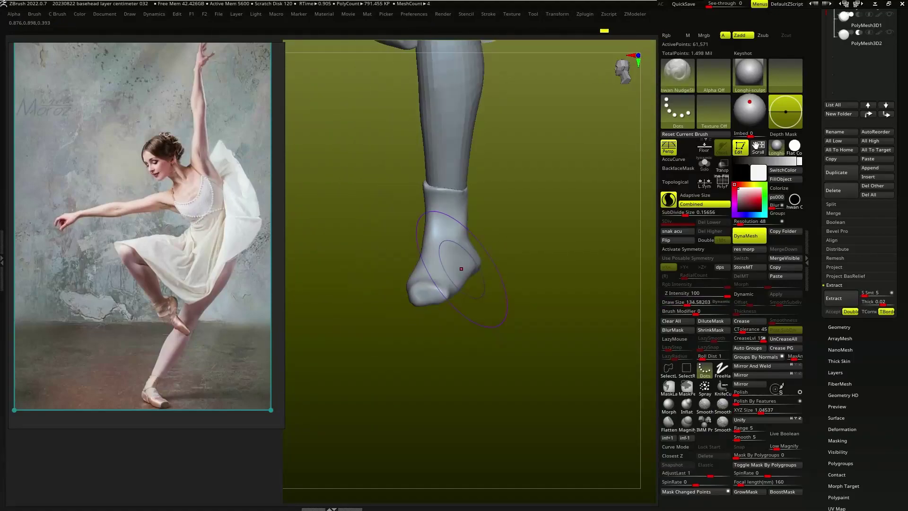
# Step: Draw ribbon bands around the extracted pointe shoe and show it solo
pyautogui.moveTo(460, 268)
pyautogui.mouseDown()
pyautogui.moveTo(581, 252)
pyautogui.moveTo(485, 262)
pyautogui.mouseUp()
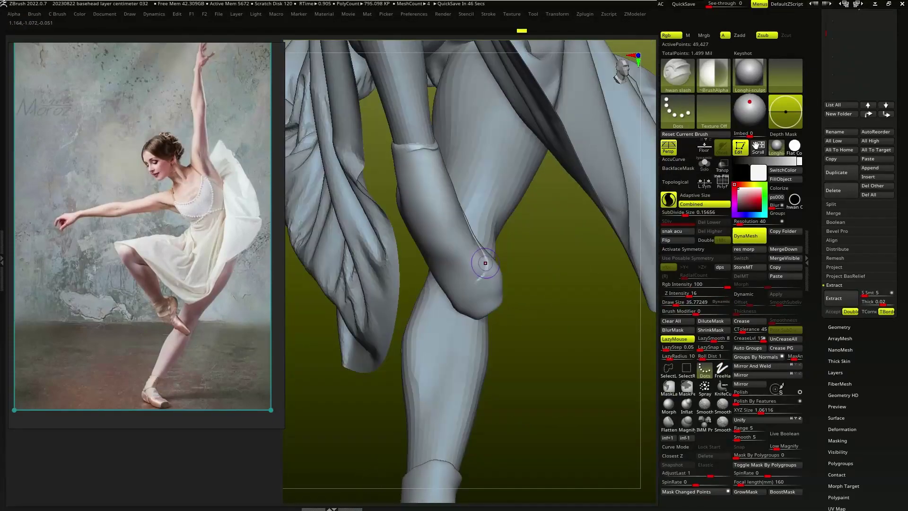
pyautogui.moveTo(485, 263)
pyautogui.mouseDown()
pyautogui.moveTo(471, 236)
pyautogui.moveTo(492, 196)
pyautogui.mouseUp()
pyautogui.hotkey('alt', 's')
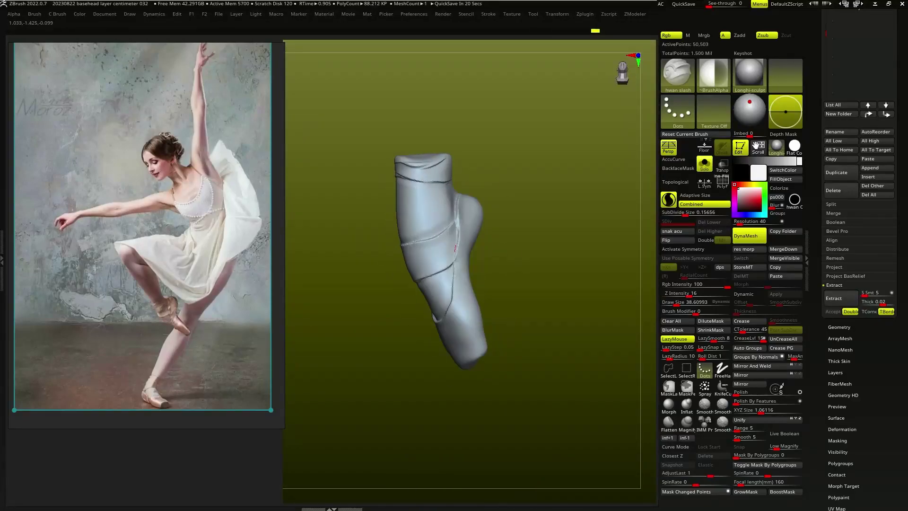
# Step: Sculpt wrinkled fabric folds and raised ribbons on the pointe shoe with SK_Cloth, then show the full figure again
pyautogui.press('b')
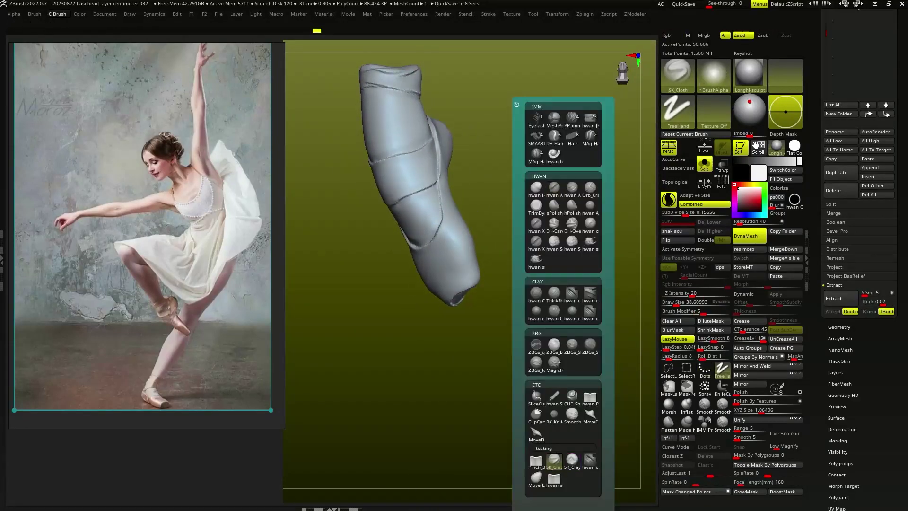
pyautogui.press('s')
pyautogui.press('k')
pyautogui.moveTo(544, 331)
pyautogui.mouseDown()
pyautogui.moveTo(448, 220)
pyautogui.moveTo(551, 236)
pyautogui.moveTo(533, 302)
pyautogui.mouseUp()
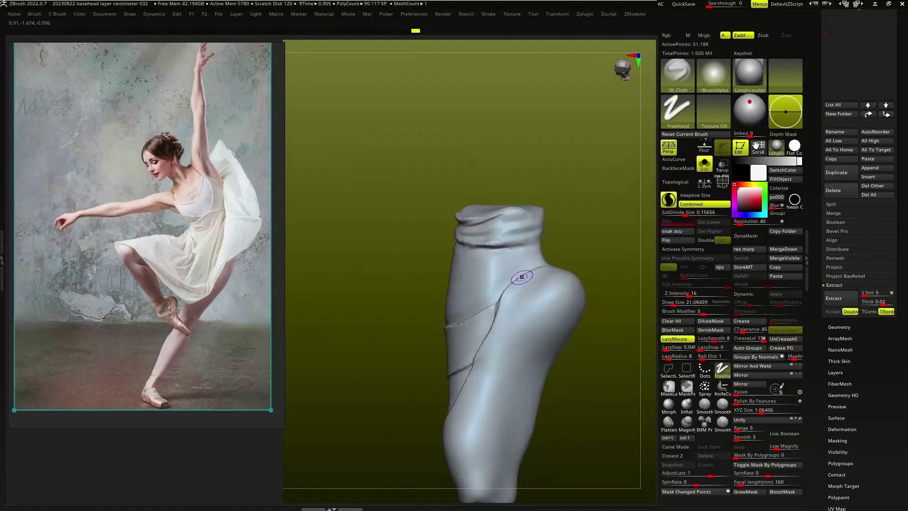
pyautogui.moveTo(470, 322); pyautogui.dragTo(489, 326)
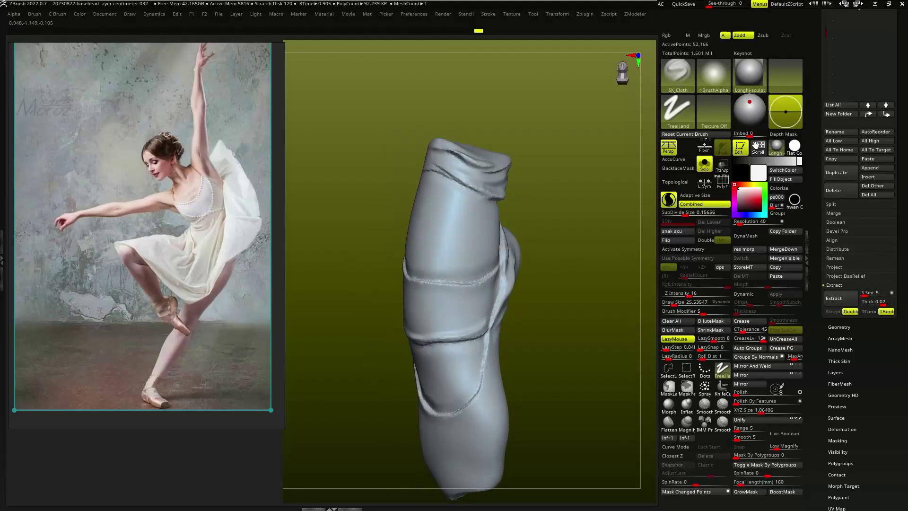
pyautogui.moveTo(483, 285); pyautogui.dragTo(423, 290)
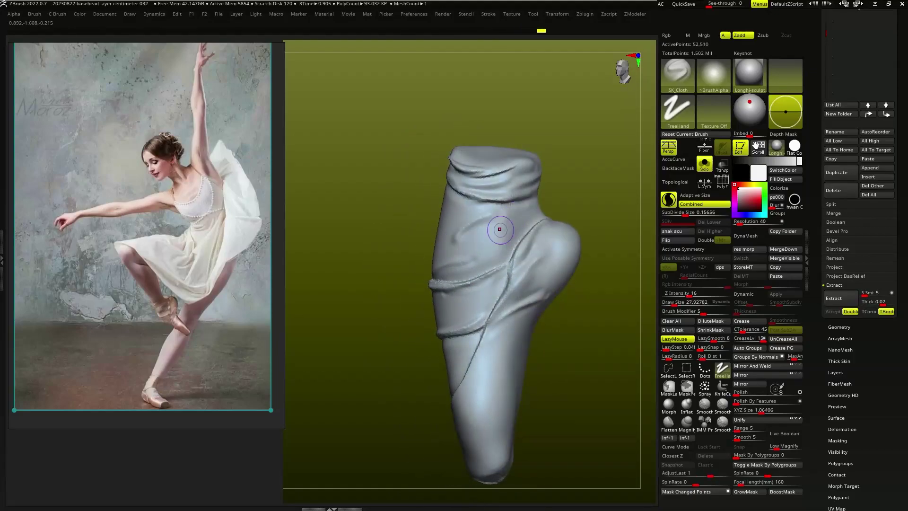
pyautogui.moveTo(485, 292); pyautogui.dragTo(476, 341)
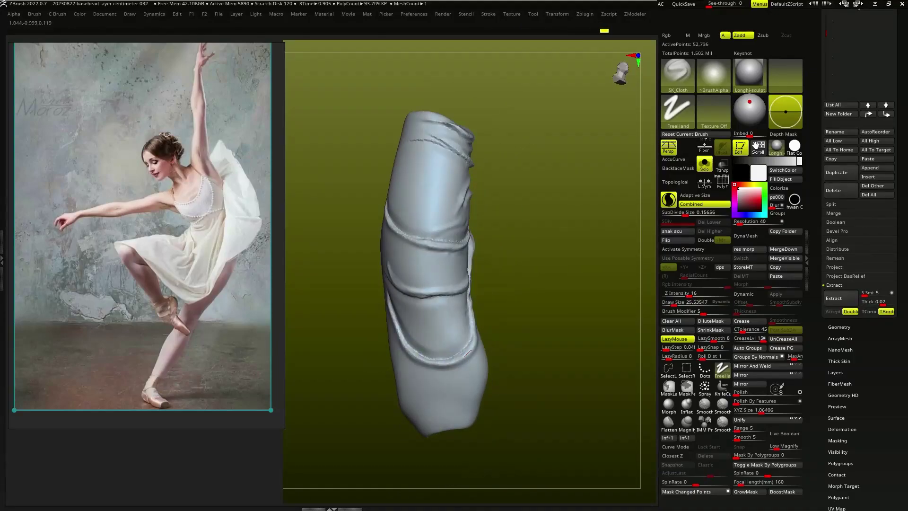
pyautogui.moveTo(473, 169)
pyautogui.mouseDown()
pyautogui.moveTo(436, 330)
pyautogui.moveTo(468, 318)
pyautogui.moveTo(471, 278)
pyautogui.mouseUp()
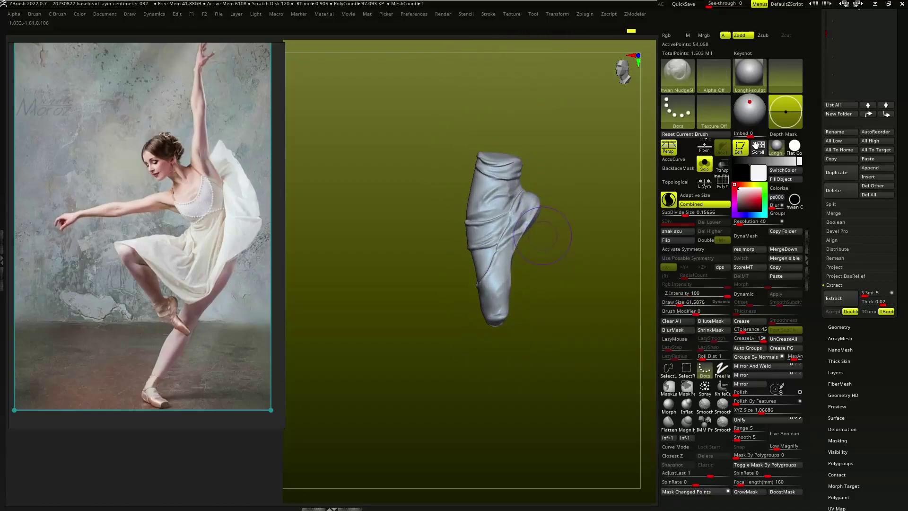
pyautogui.moveTo(542, 235); pyautogui.dragTo(502, 271)
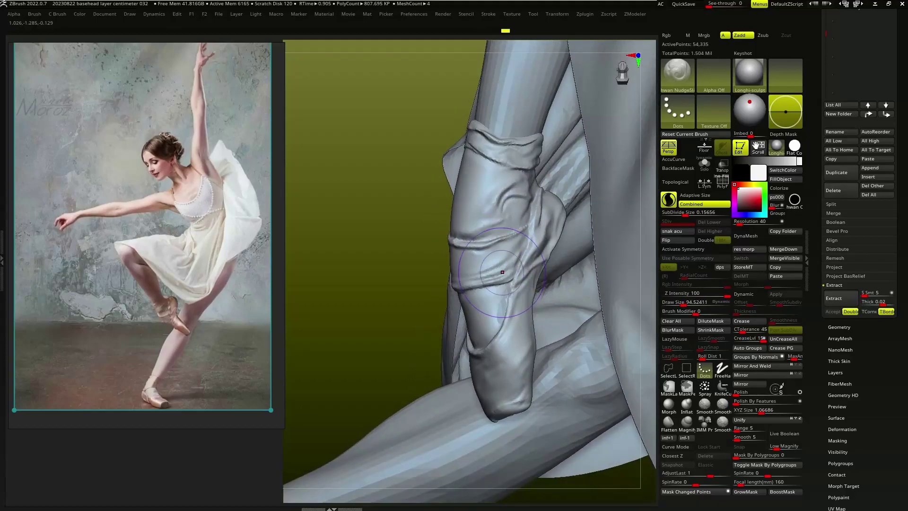
pyautogui.moveTo(502, 272)
pyautogui.mouseDown(button='right')
pyautogui.moveTo(472, 246)
pyautogui.moveTo(480, 323)
pyautogui.moveTo(425, 284)
pyautogui.mouseUp(button='right')
# Step: Refine the second pointe shoe with ClothNudge, adding fabric creases and a sole seam
pyautogui.press('b')
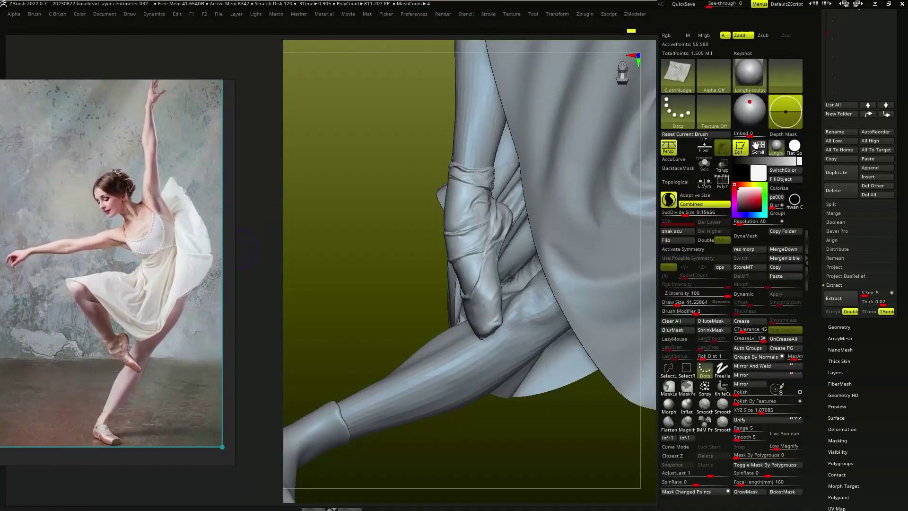
pyautogui.moveTo(472, 236); pyautogui.dragTo(481, 193, button='right')
pyautogui.press('s')
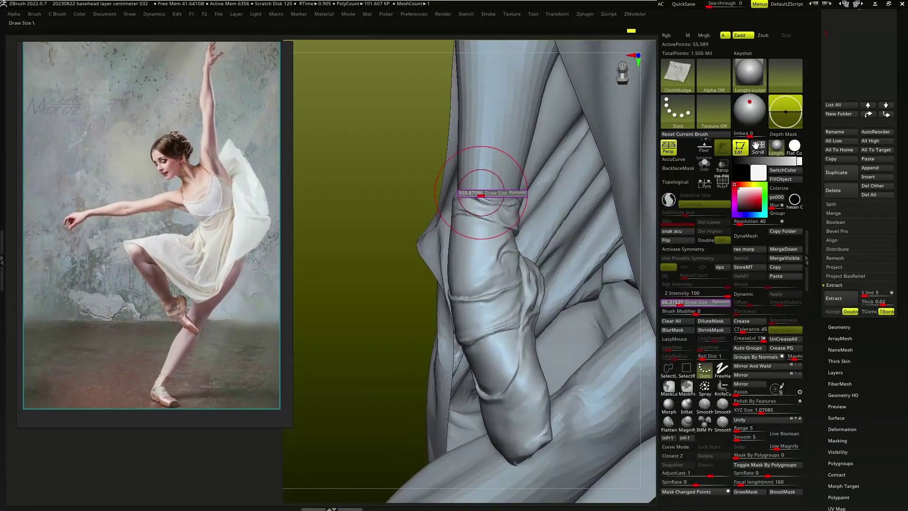
pyautogui.moveTo(507, 221)
pyautogui.mouseDown(button='right')
pyautogui.moveTo(529, 264)
pyautogui.moveTo(534, 250)
pyautogui.mouseUp(button='right')
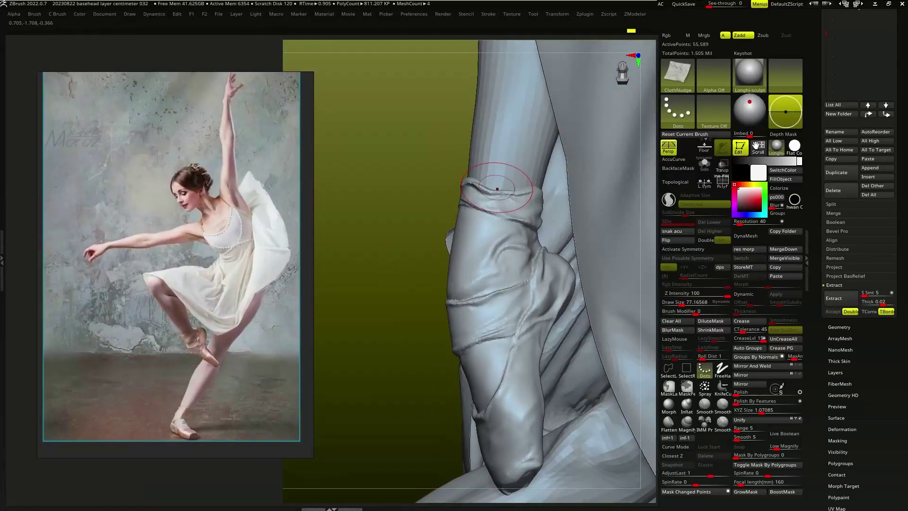
pyautogui.moveTo(497, 189); pyautogui.dragTo(614, 327, button='right')
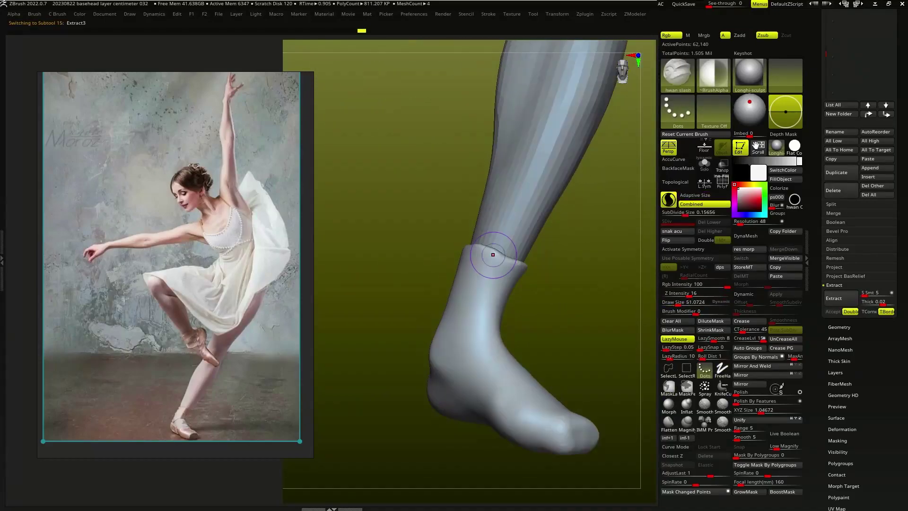
pyautogui.moveTo(507, 281); pyautogui.dragTo(488, 294, button='right')
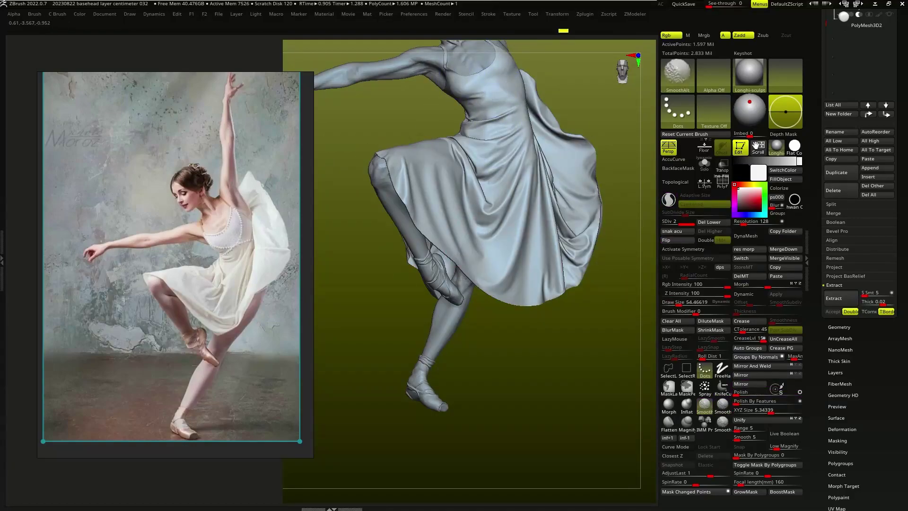
# Step: Save the dancer as '20231110 posew cloth1' and apply Mask By Cavity
pyautogui.click(877, 53)
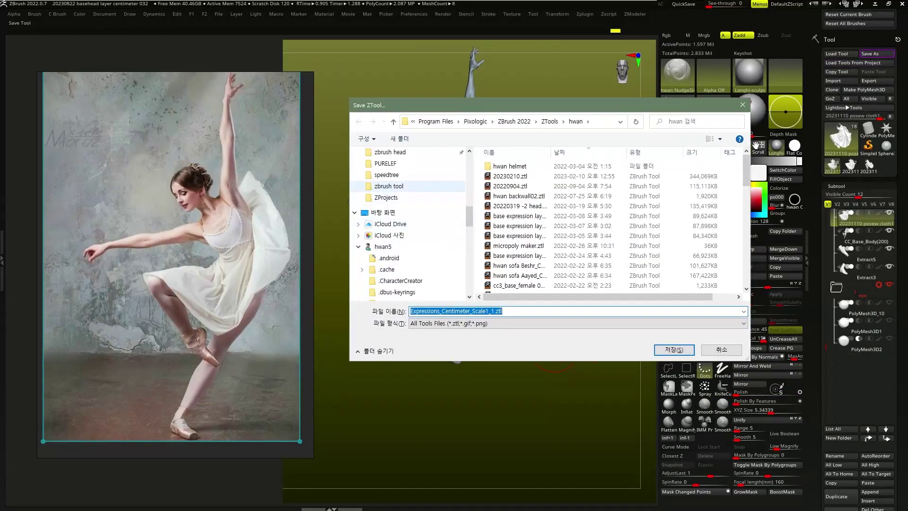
pyautogui.write('20231110 posew cloth1')
pyautogui.press('Return')
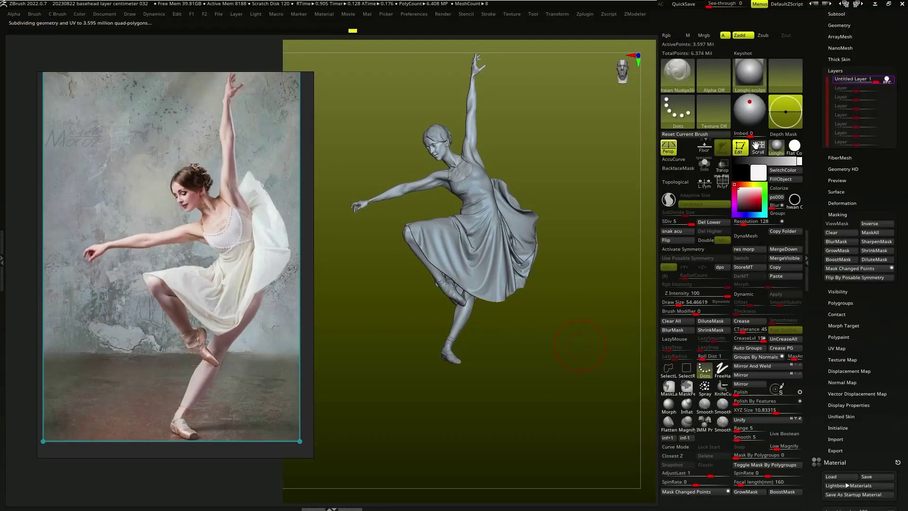
pyautogui.click(836, 214)
pyautogui.click(842, 318)
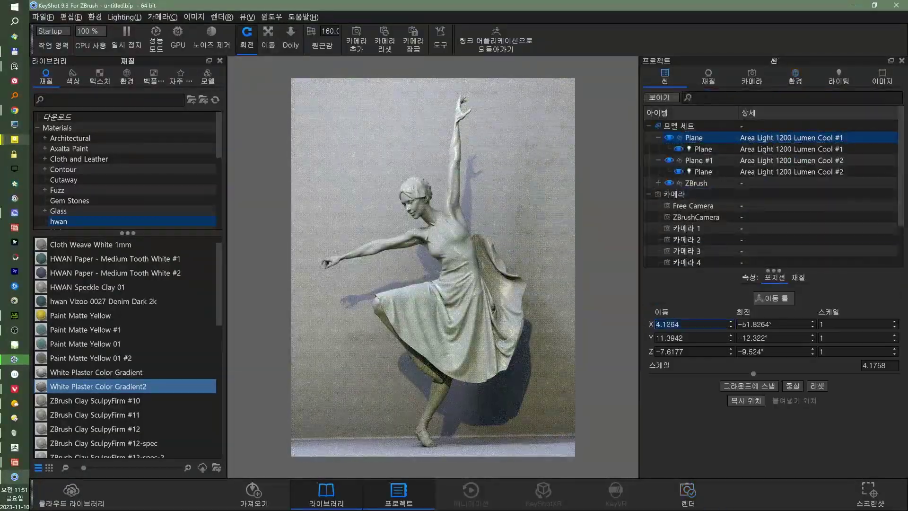
# Step: Start a 1920×2560 still render of the plaster dancer to 20231110.1.png
pyautogui.hotkey('ctrl', 'p')
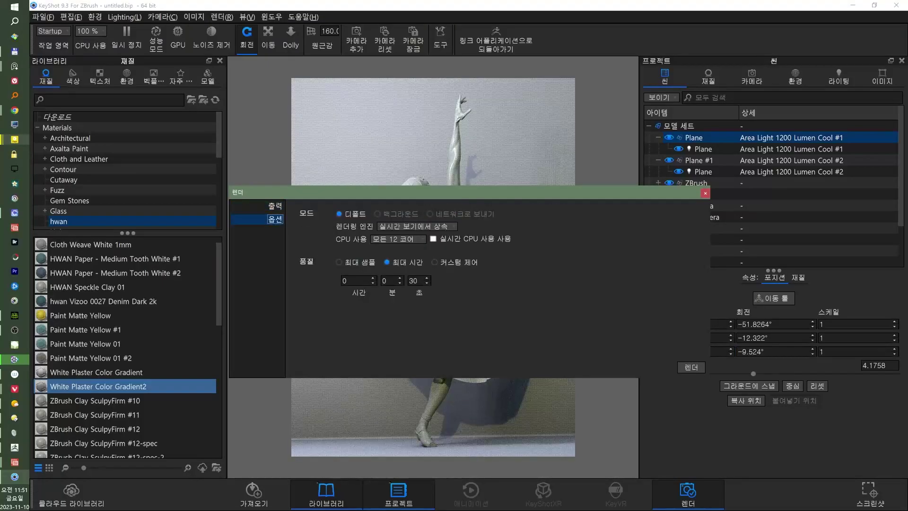
pyautogui.press('Return')
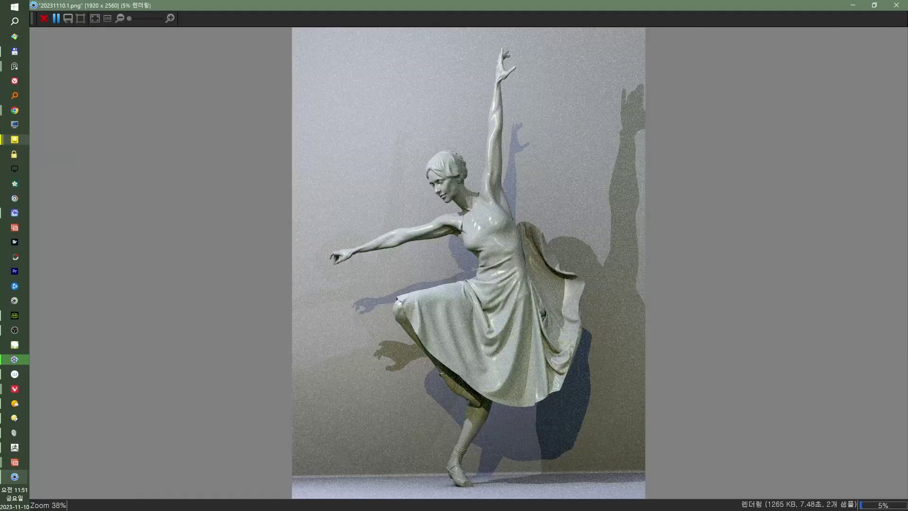